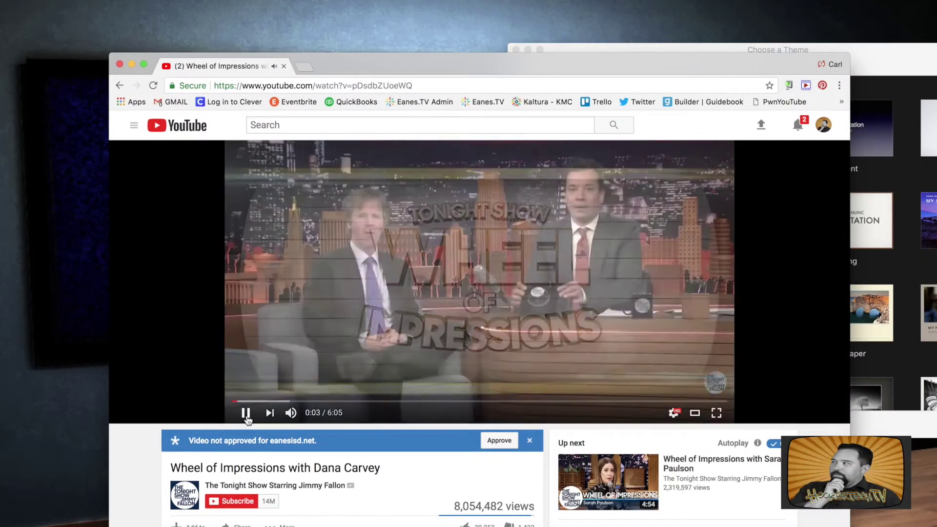
Step: Skip the video ahead to the Impression Generator graphic, pause it there, and minimize the browser window
left_click(273, 401)
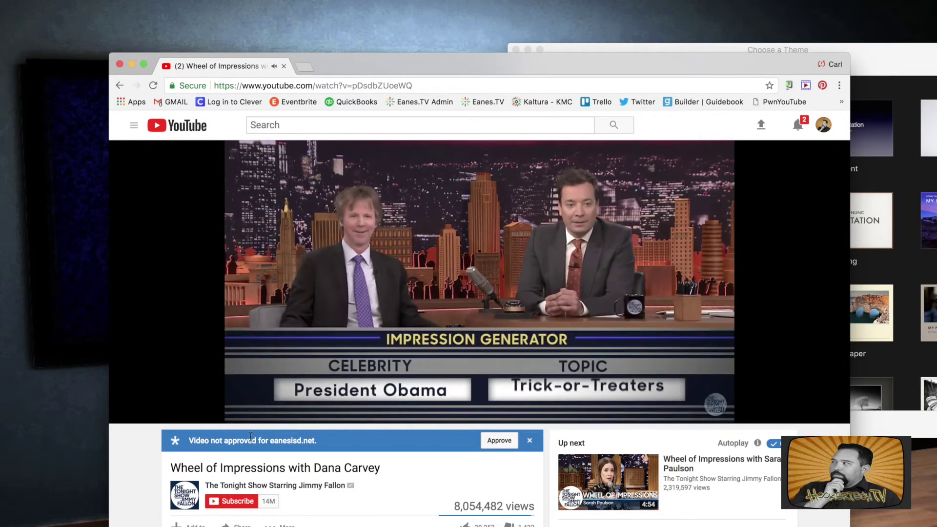
left_click(245, 414)
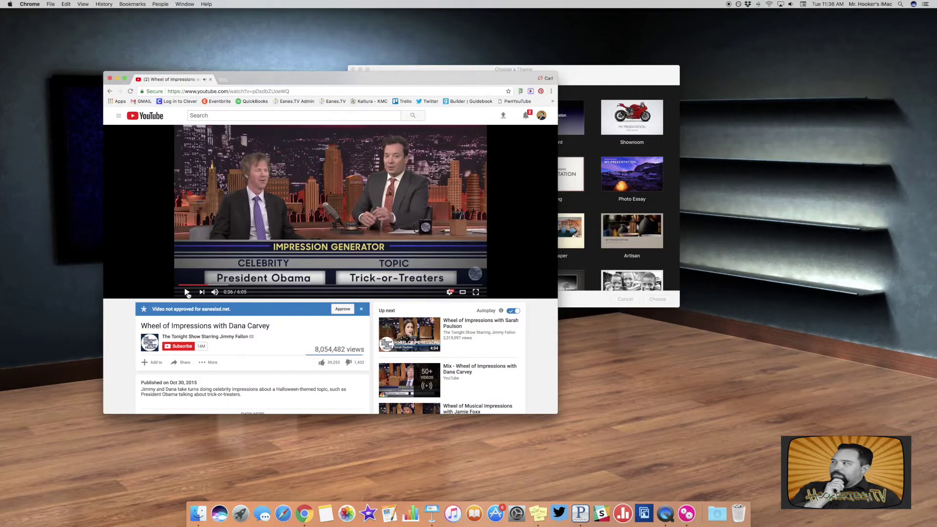
key("super+m")
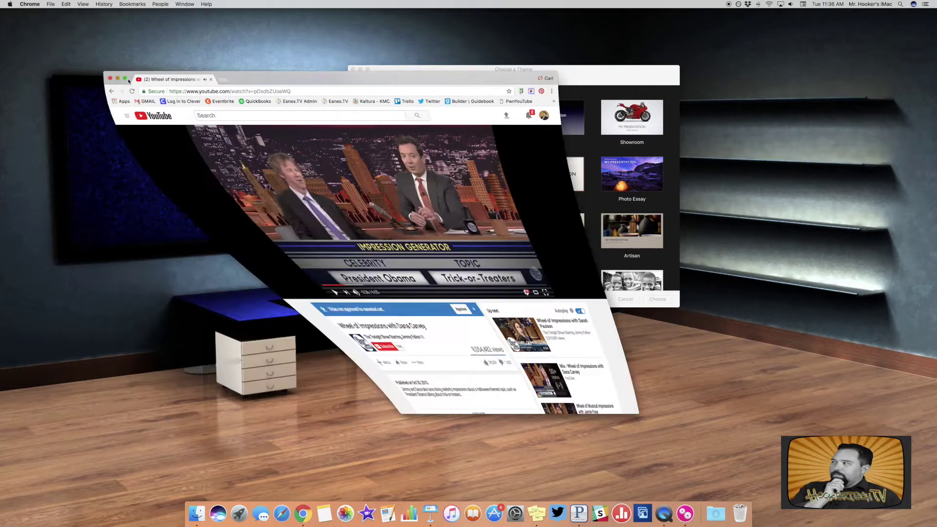
Step: Create a presentation in Keynote from the chosen black theme and fit the slide in view at 25% zoom
left_click(657, 299)
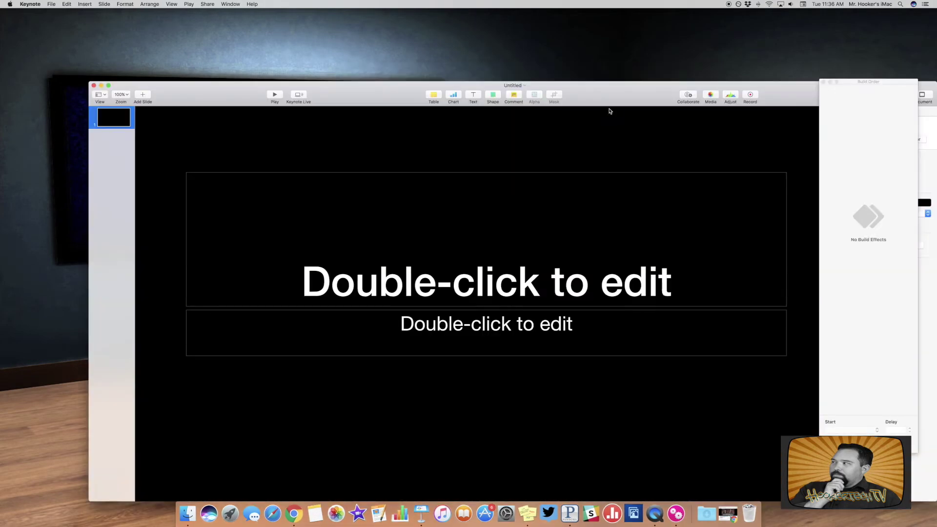
left_click_drag(609, 109, 522, 67)
left_click(507, 191)
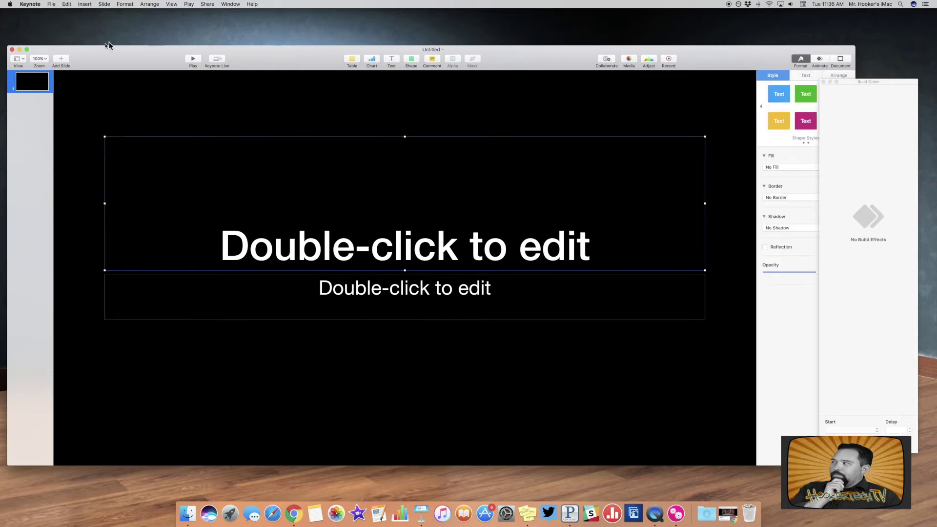
left_click(39, 59)
left_click(44, 60)
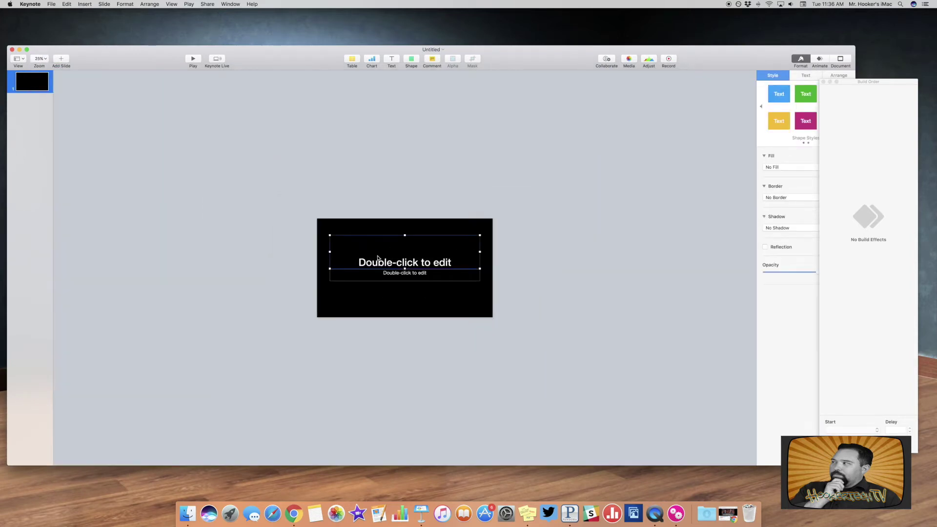
Step: Replace the title placeholder with "GAME SHOW GENERATOR" and move it to the upper part of the slide
double_click(404, 264)
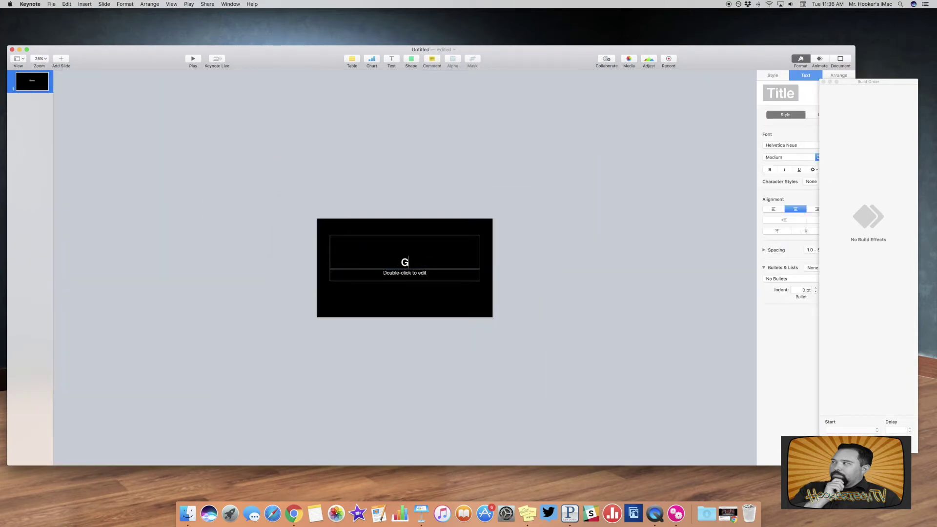
type("GAME SHOW GENERATOR")
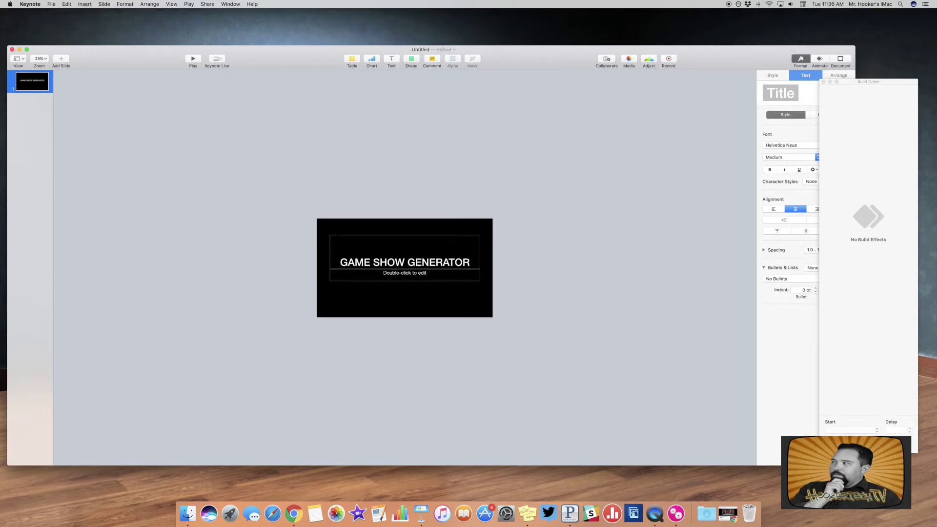
key("Escape")
left_click_drag(435, 265, 435, 242)
Step: Color the title text yellow and reduce its font size
left_click(806, 75)
left_click_drag(859, 82, 905, 82)
left_click(835, 169)
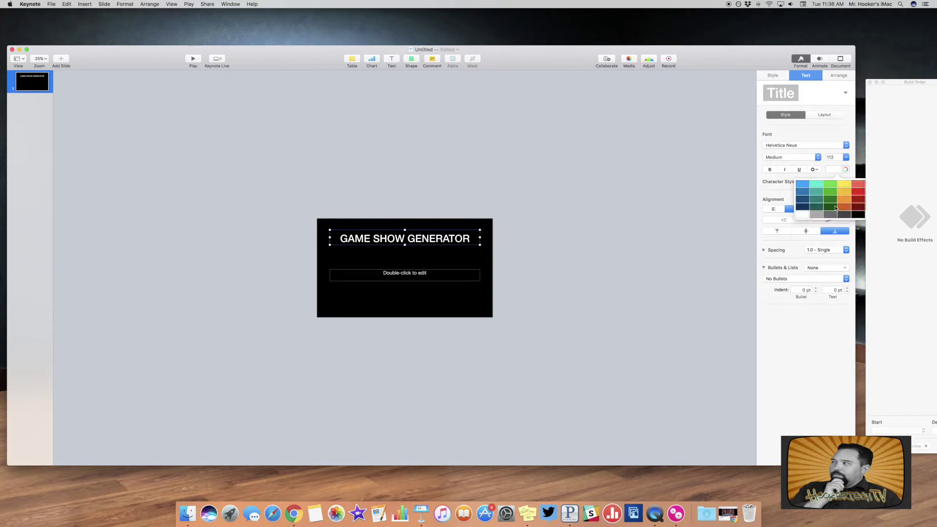
left_click(836, 184)
left_click(847, 158)
left_click(833, 235)
left_click(628, 242)
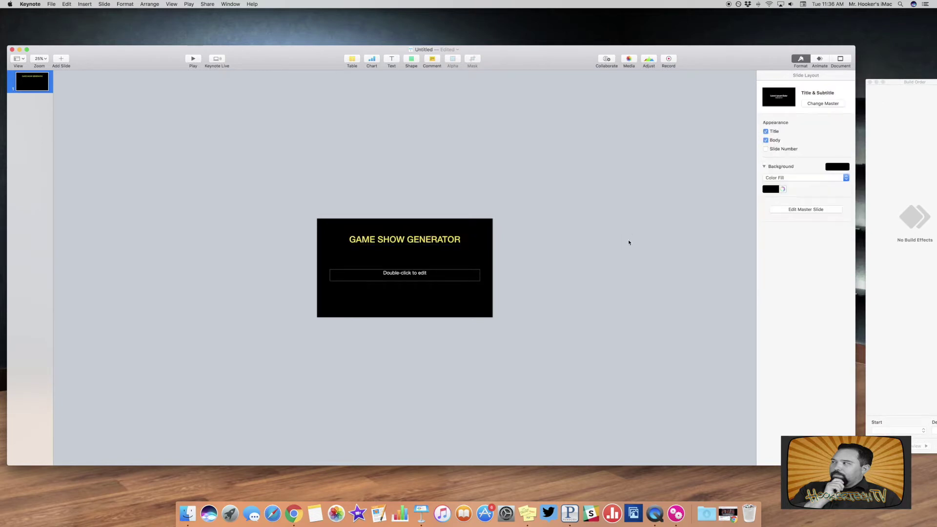
Step: Nudge the title slightly higher and delete the empty subtitle placeholder
left_click_drag(430, 242, 430, 239)
left_click(404, 227)
left_click(417, 275)
key("Delete")
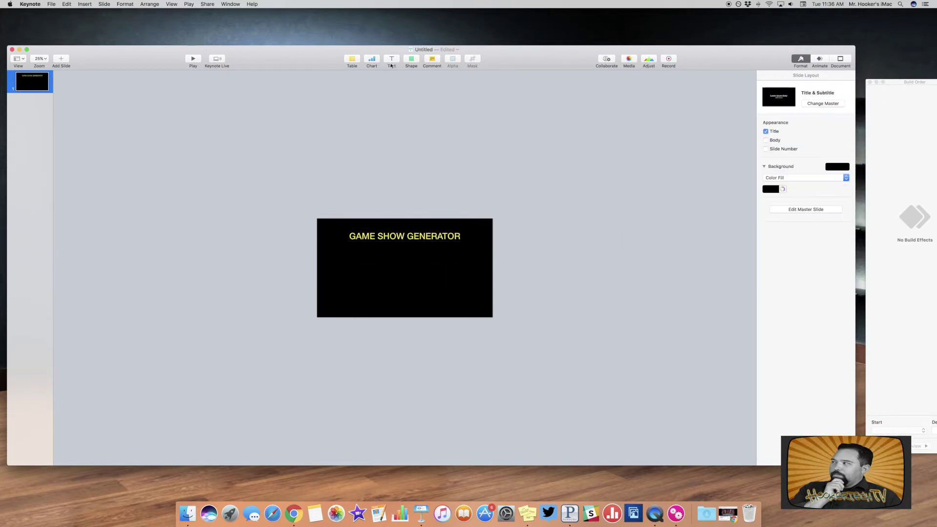
Step: Insert a square shape and stretch it into a thin bar spanning the slide's upper edge
left_click(412, 60)
left_click(410, 116)
left_click_drag(405, 267, 493, 222)
mouse_move(402, 223)
left_mouse_down()
mouse_move(304, 223)
mouse_move(398, 225)
left_mouse_up()
left_click_drag(408, 222, 414, 221)
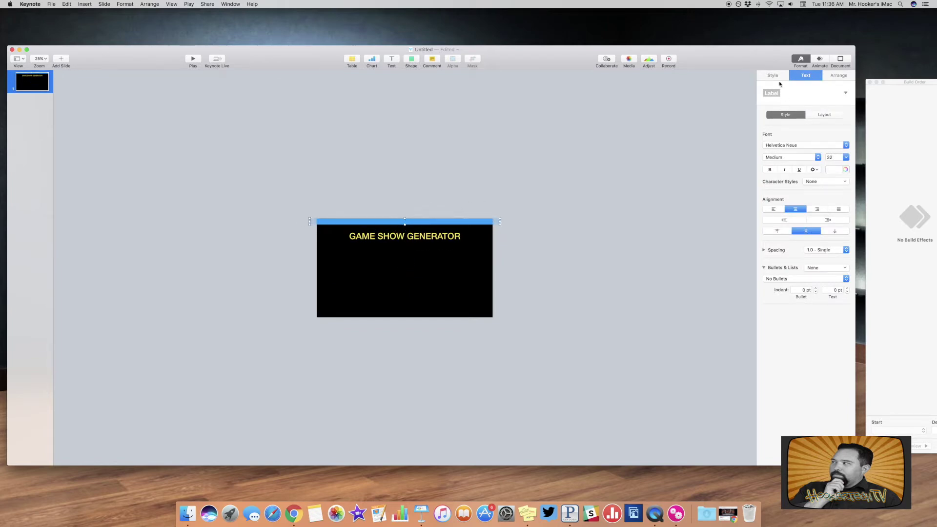
Step: Give the upper bar an Advanced Gradient Fill and make the gradient radial
left_click(776, 76)
left_click(806, 167)
left_click(795, 178)
left_click(774, 199)
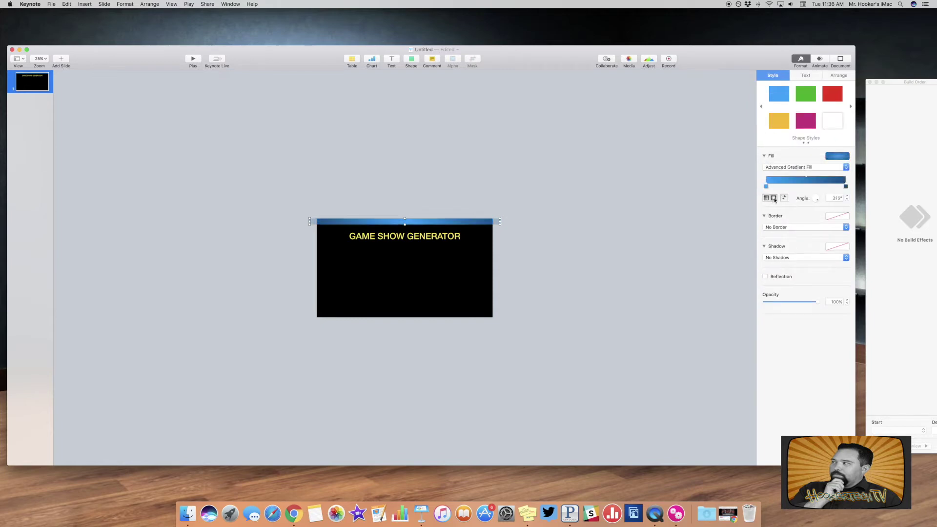
Step: Set the bar's gradient colors to Aluminum for the first stop and Steel for the last stop
double_click(766, 187)
left_click(738, 171)
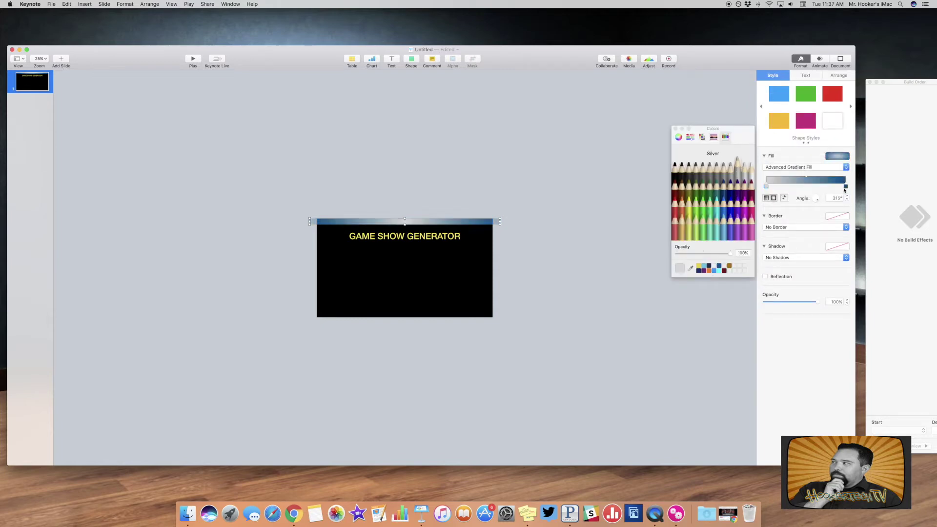
left_click(719, 176)
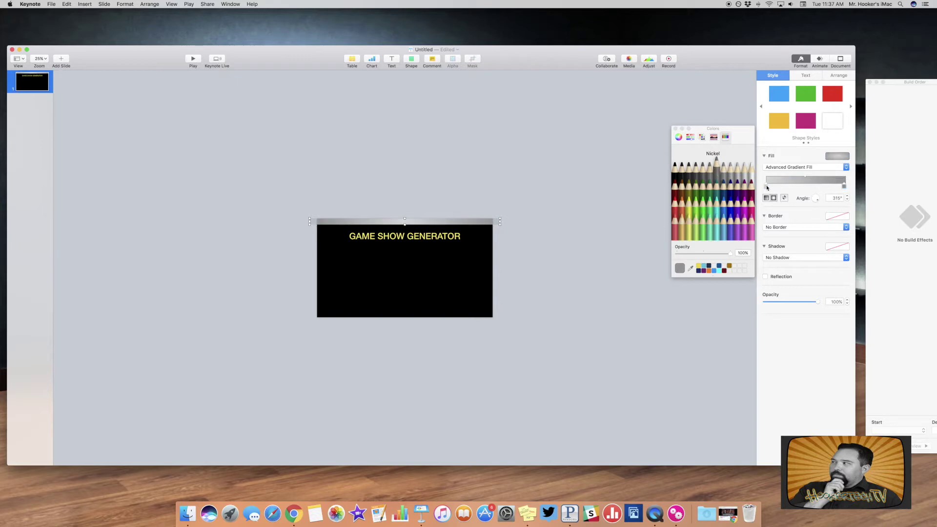
left_click(725, 176)
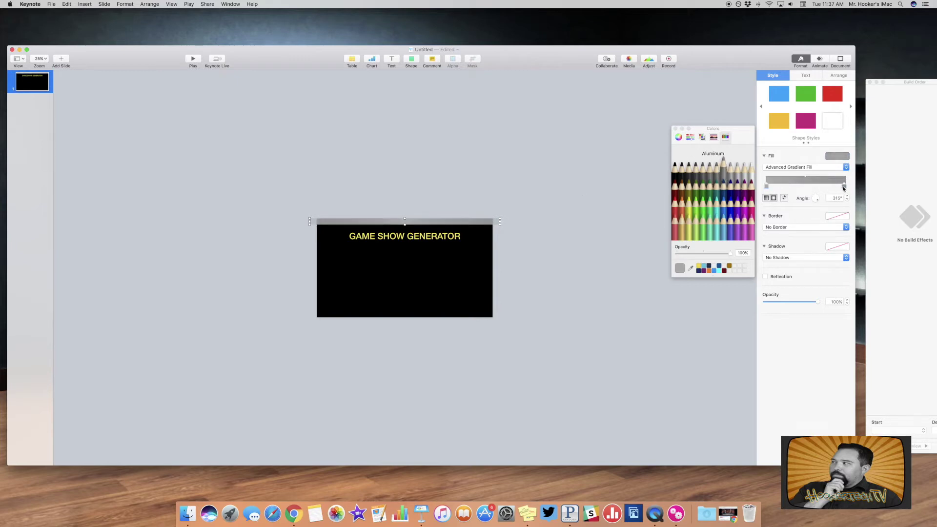
left_click(703, 173)
left_click(604, 186)
Step: Copy the gray bar to make a thin, a medium and a thick bar stacked beneath the title
left_click(449, 223)
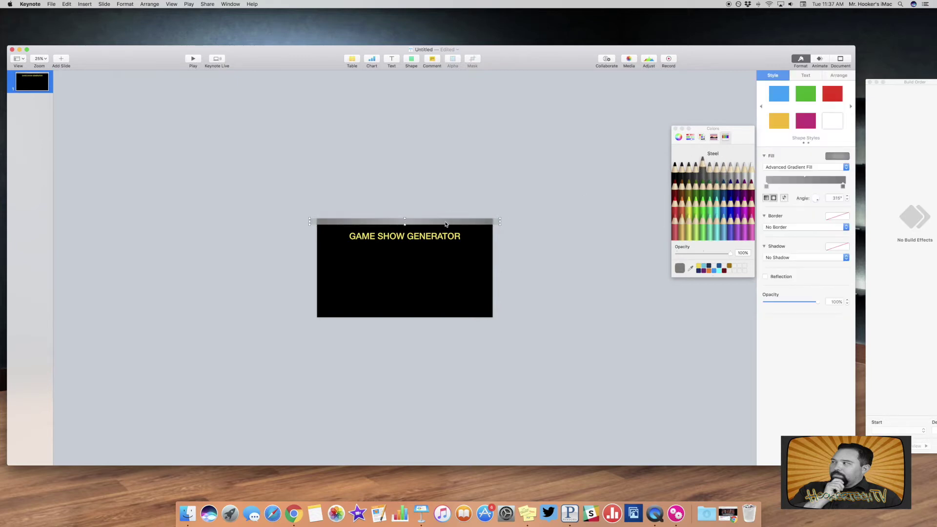
left_click_drag(444, 225, 403, 267)
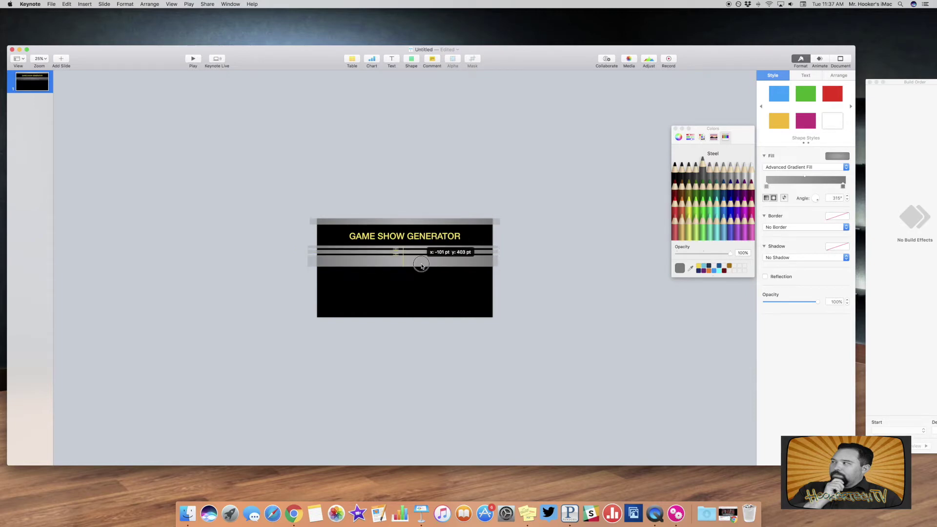
left_click(508, 280)
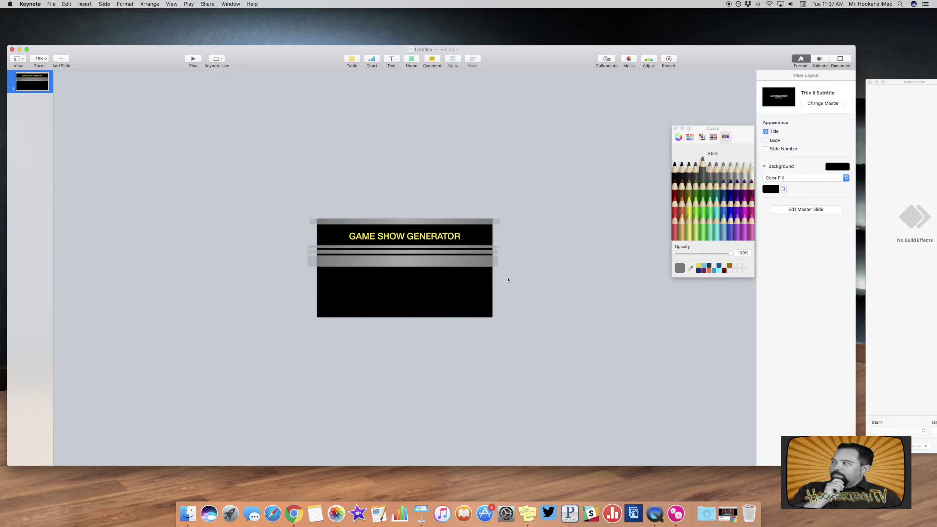
Step: Duplicate the thin gray bar and position it as a narrow line across the title text
left_click(483, 247)
key("super+d")
left_click_drag(482, 249, 481, 236)
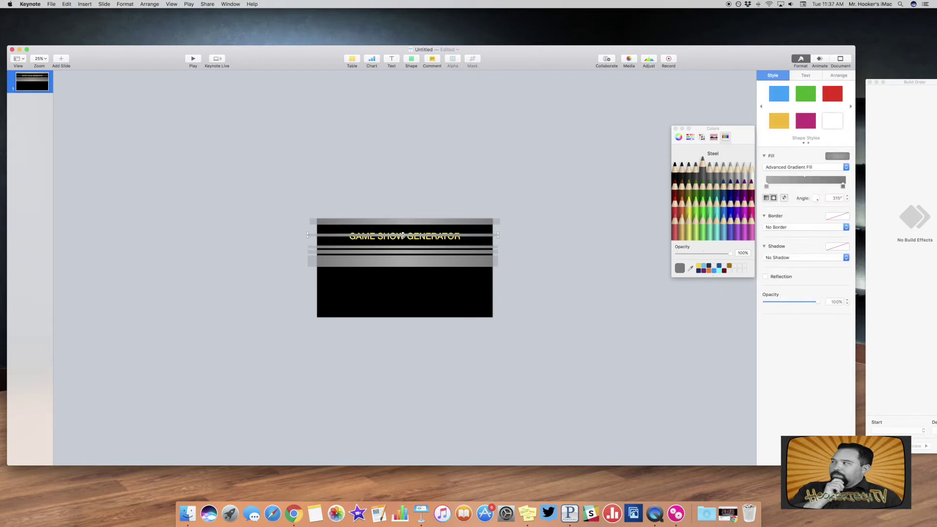
left_click_drag(403, 235, 402, 235)
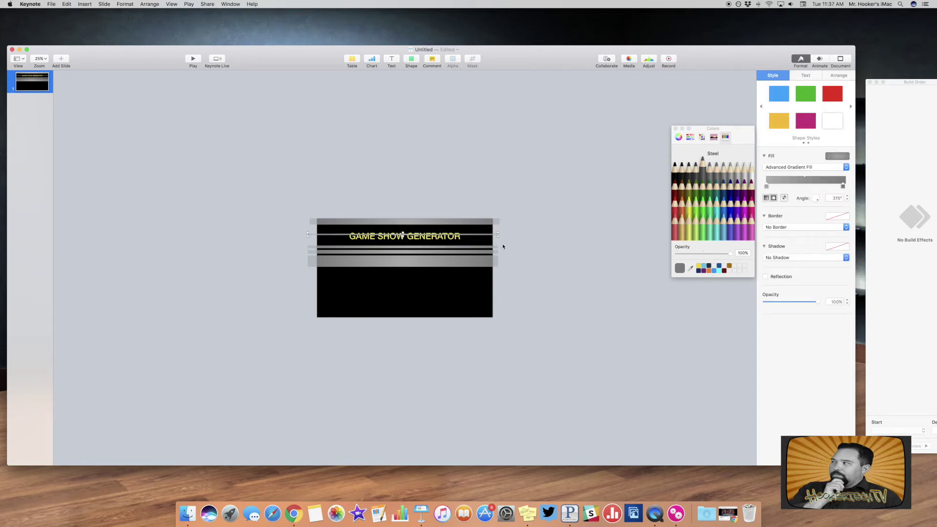
Step: Recolor the line across the title with a blue gradient, using Blueberry for the last stop
left_click(39, 59)
left_click(39, 69)
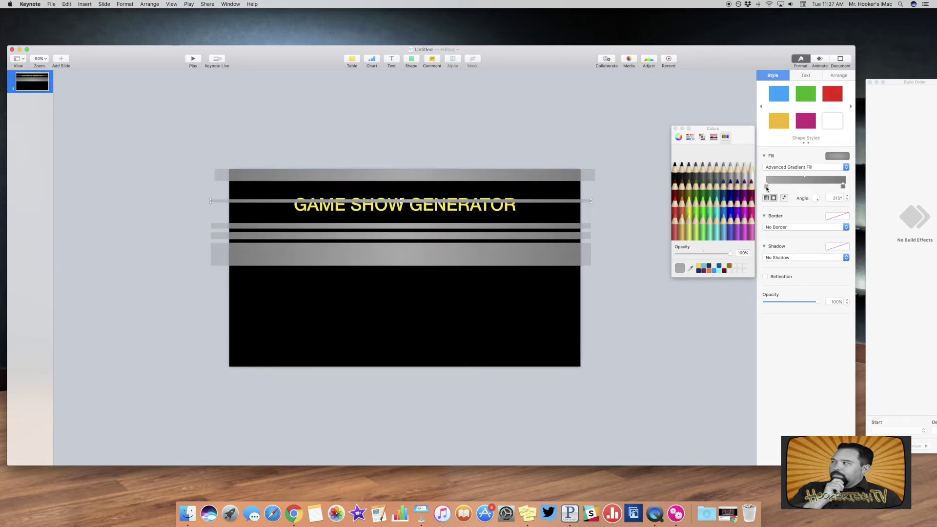
left_click(725, 211)
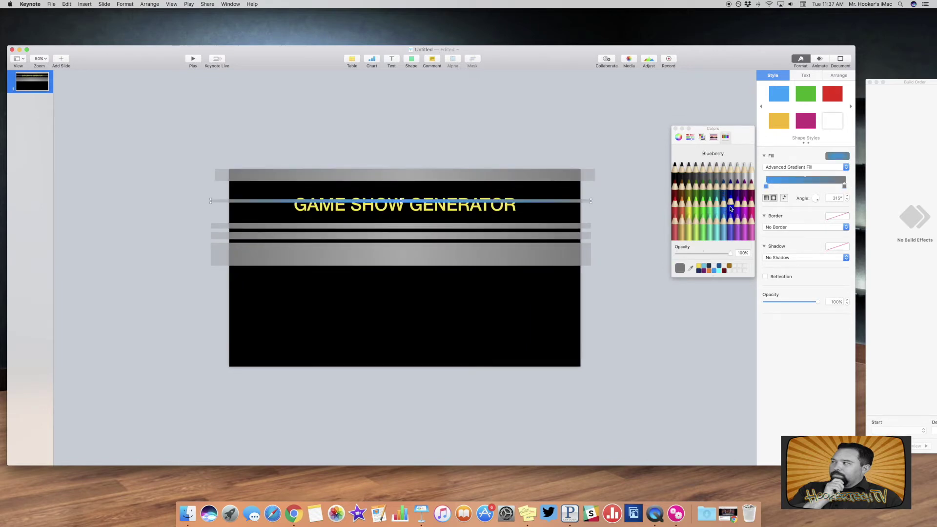
left_click(731, 209)
left_click(631, 180)
Step: Insert a square shape, stretch it over the title text, and fill it with black
left_click(412, 60)
left_click(393, 107)
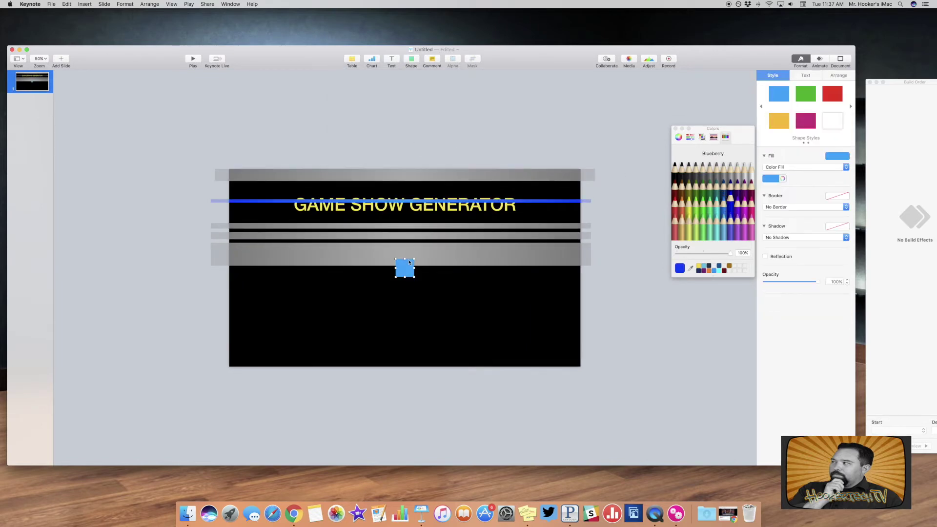
left_click_drag(410, 274, 523, 218)
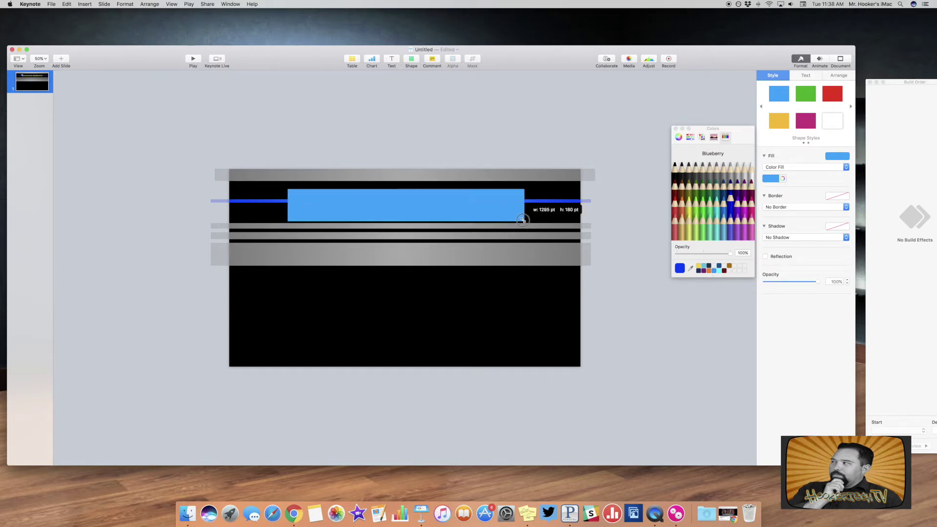
left_click(775, 179)
left_click(789, 223)
left_click(605, 103)
Step: Send the black rectangle to the back, followed by the blue line, so the title sits in front of both
left_click(499, 198)
right_click(491, 201)
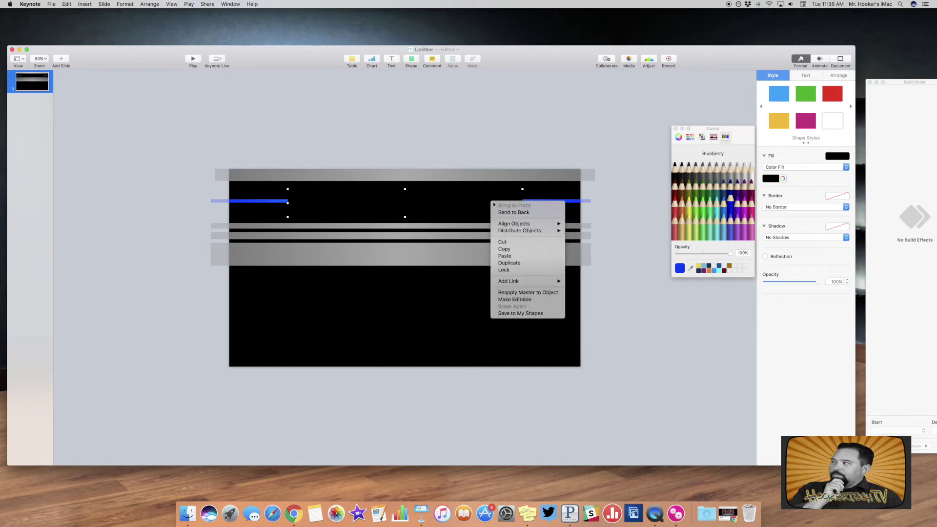
left_click(514, 212)
left_click(547, 201)
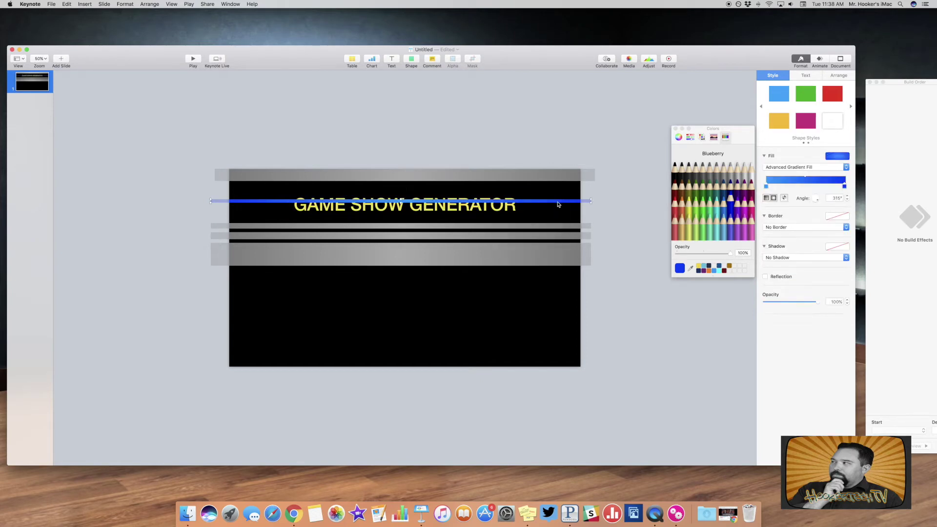
right_click(558, 204)
left_click(579, 213)
left_click(530, 121)
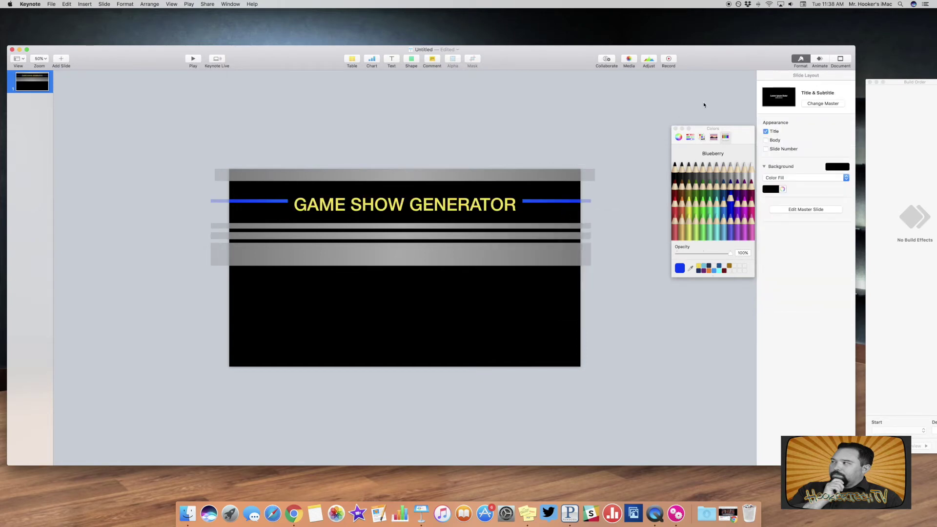
Step: Add a text box reading "TOPIC 1" and place it on the left half of the thick gray bar
left_click(392, 60)
left_click_drag(405, 267, 277, 259)
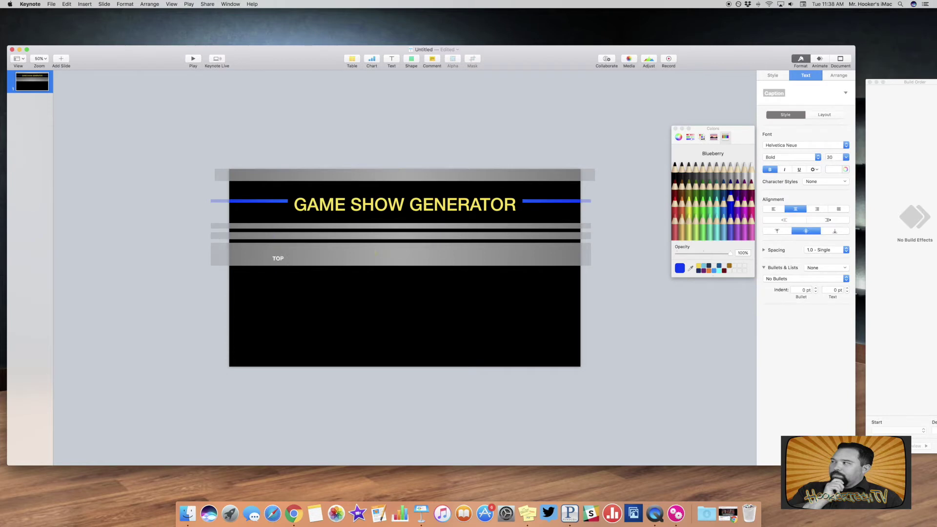
left_click(279, 296)
left_click_drag(279, 261, 307, 256)
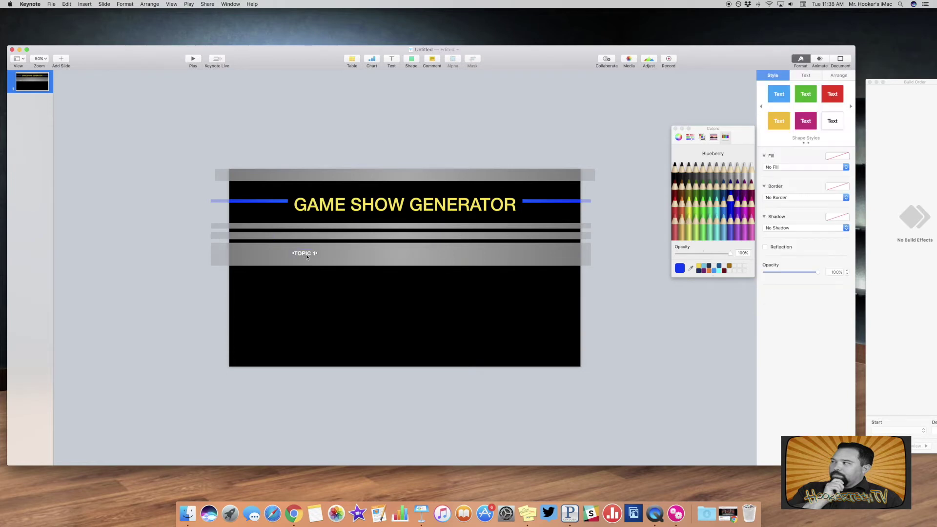
Step: Format "TOPIC 1" as black 72 pt text and copy it to the bar's right half as "TOPIC 2"
left_click(805, 76)
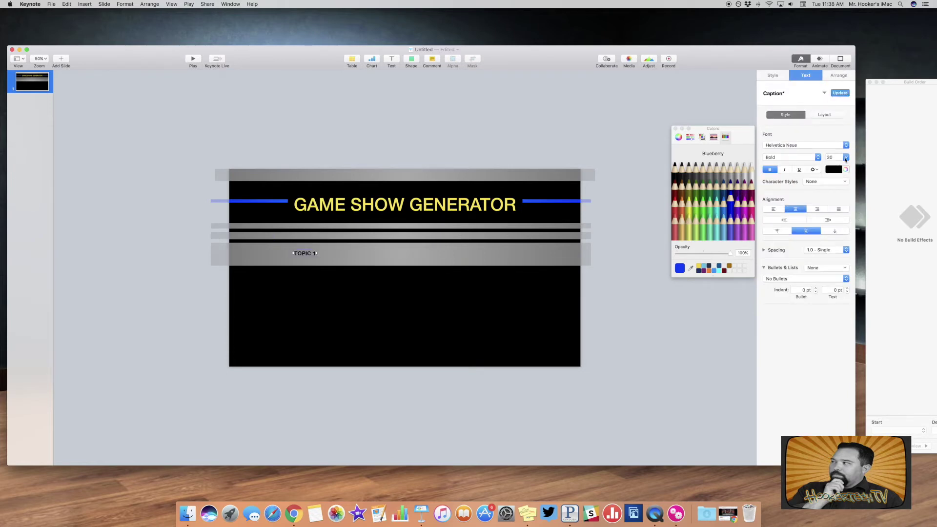
left_click(846, 157)
left_click(836, 231)
left_click_drag(312, 256, 504, 258)
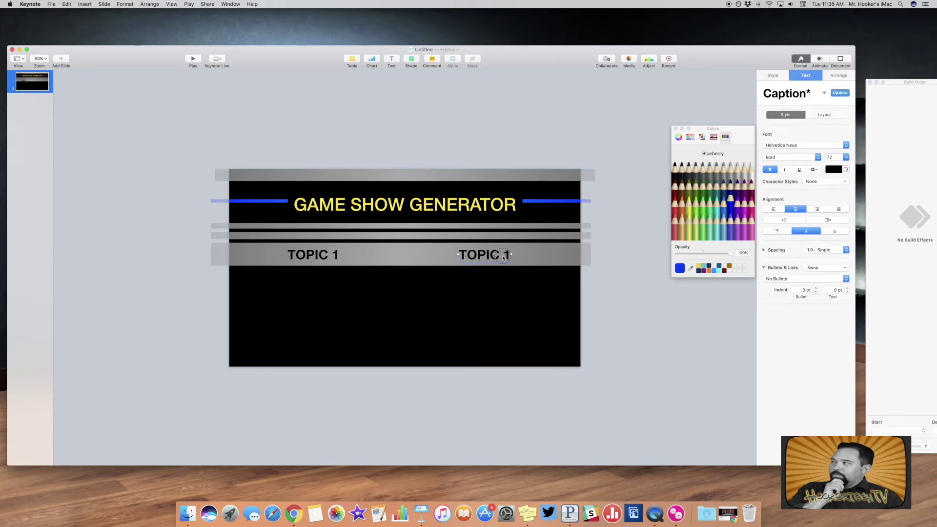
left_click(351, 269)
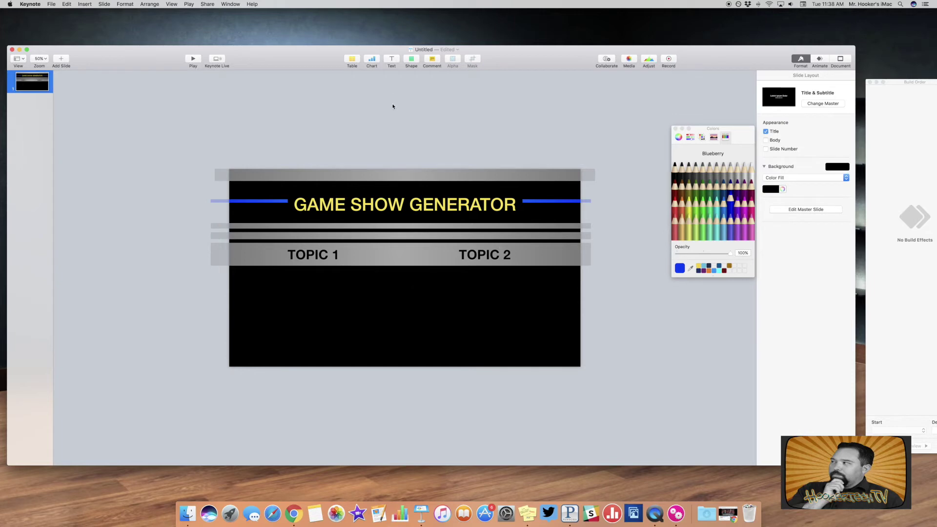
Step: Copy the medium and thin gray bars to the lower part of the slide, the thin one beneath the other
left_click(397, 237)
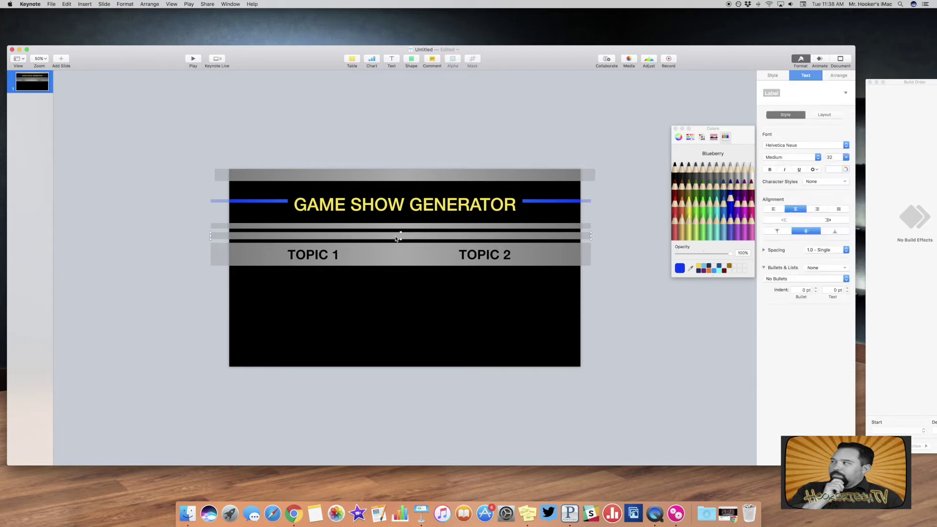
left_click_drag(401, 226, 403, 326)
left_click(400, 241)
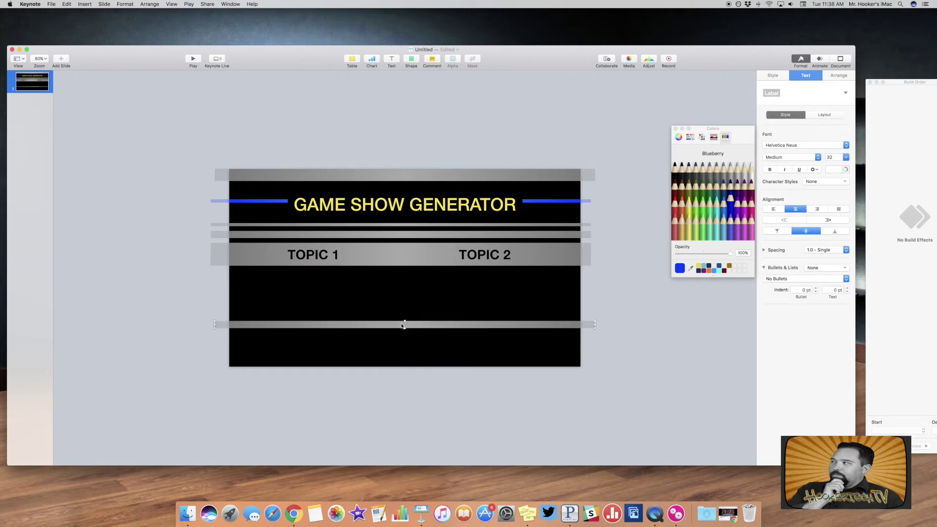
left_click_drag(405, 226, 428, 336)
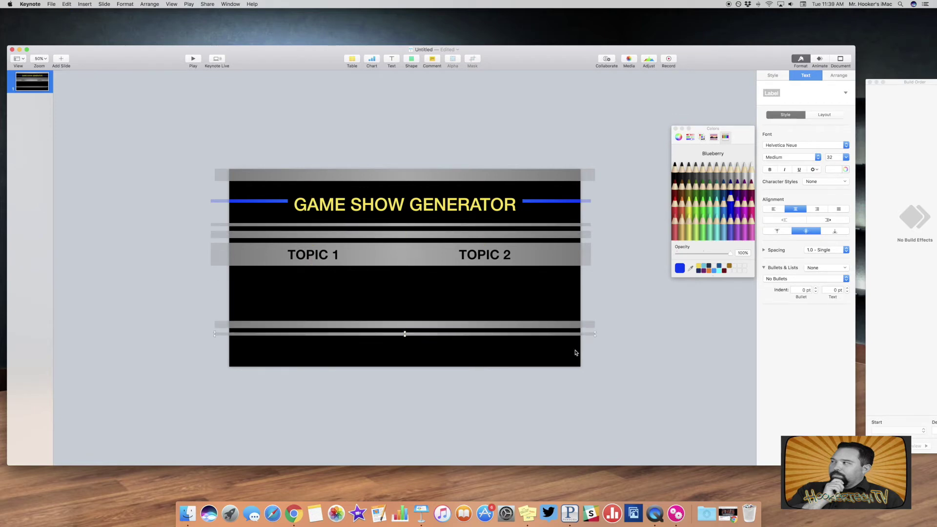
Step: Select all objects on the slide and shift them slightly down together
left_click_drag(613, 354, 349, 183)
left_click(404, 143)
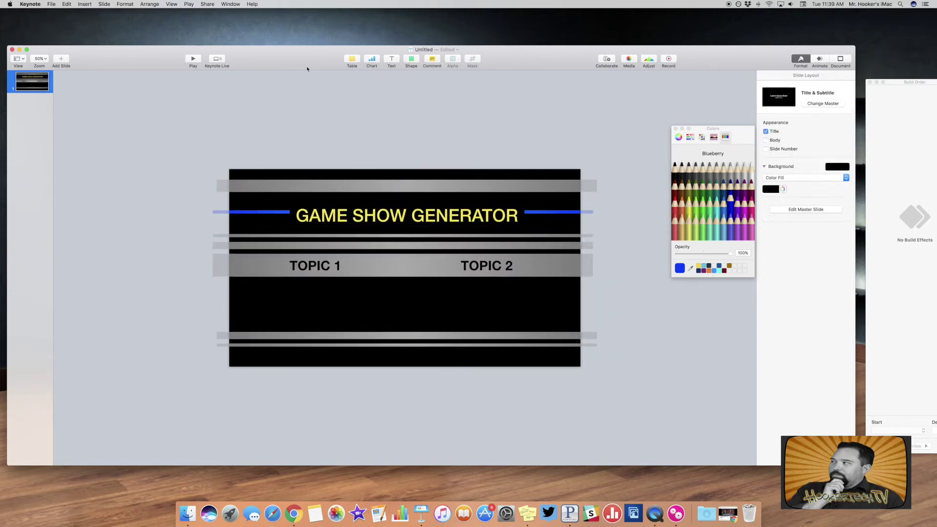
Step: Insert a blue rectangle and resize it to about 844 by 1093 pt so it covers the slide's left half
left_click(410, 60)
left_click(410, 117)
left_click_drag(430, 273, 389, 367)
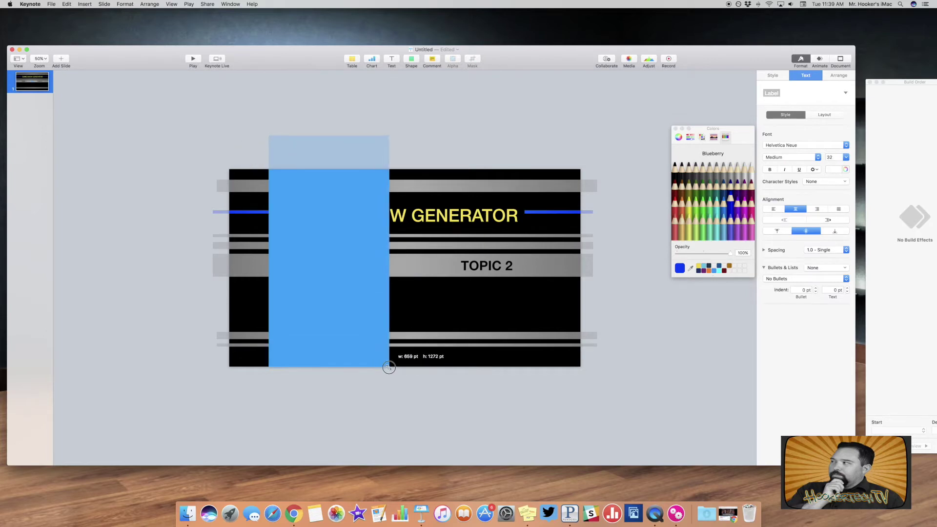
left_click_drag(329, 135, 329, 169)
left_click_drag(269, 266, 235, 268)
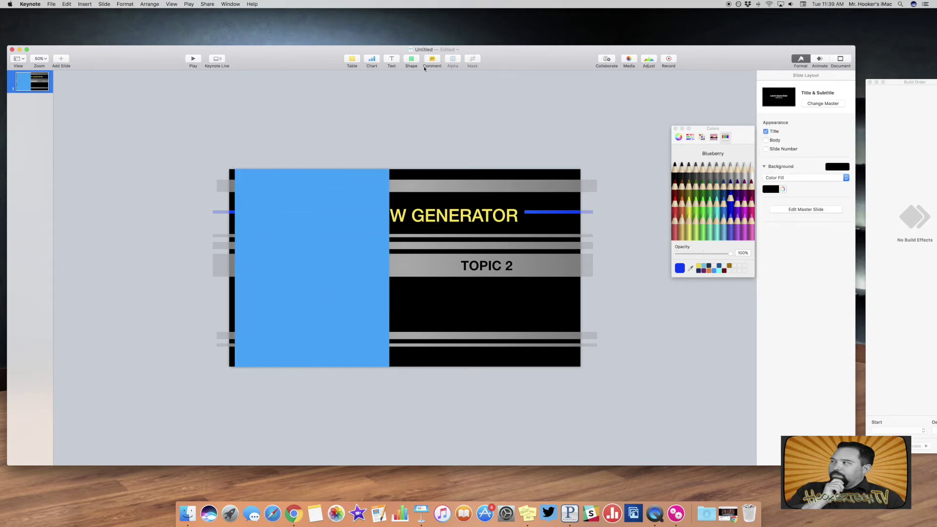
Step: Insert a small wide rectangle below the TOPIC 1 position on the blue rectangle and apply the green shape style
left_click(412, 59)
left_click(411, 118)
left_click_drag(405, 270, 360, 314)
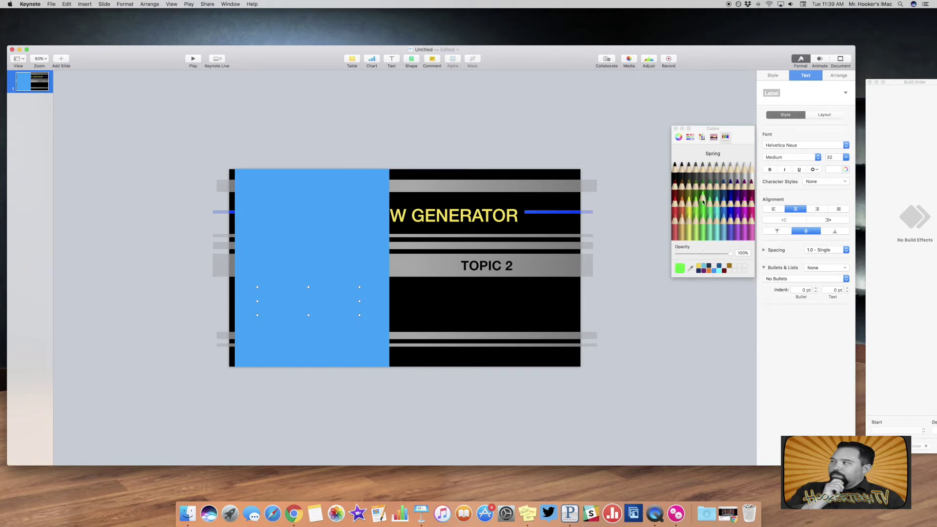
left_click(774, 75)
left_click(778, 122)
left_click(489, 150)
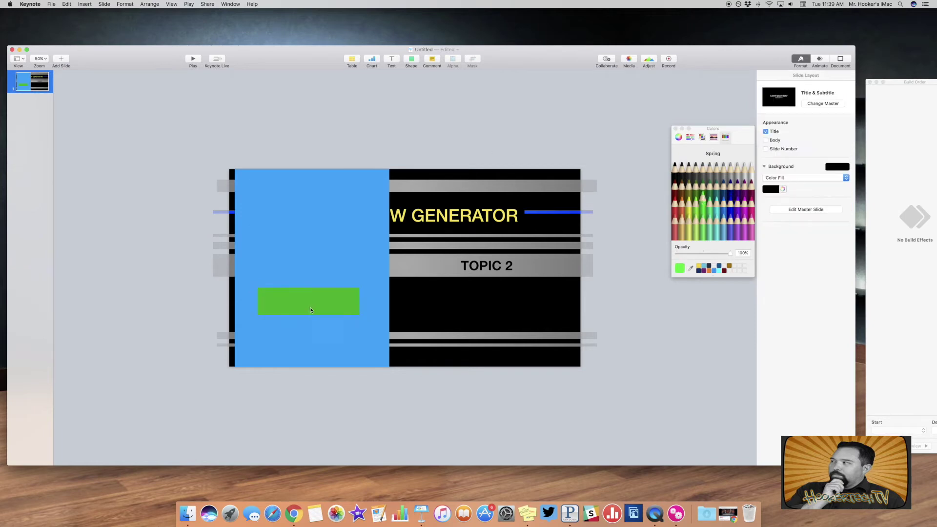
Step: Nudge the green rectangle into place and subtract it from the blue rectangle to cut a window
left_click_drag(310, 310, 315, 310)
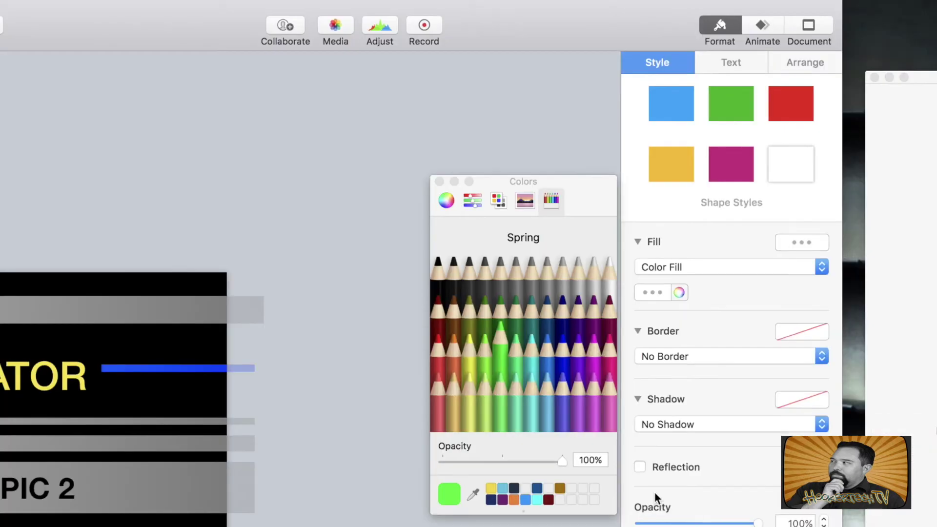
left_click(809, 68)
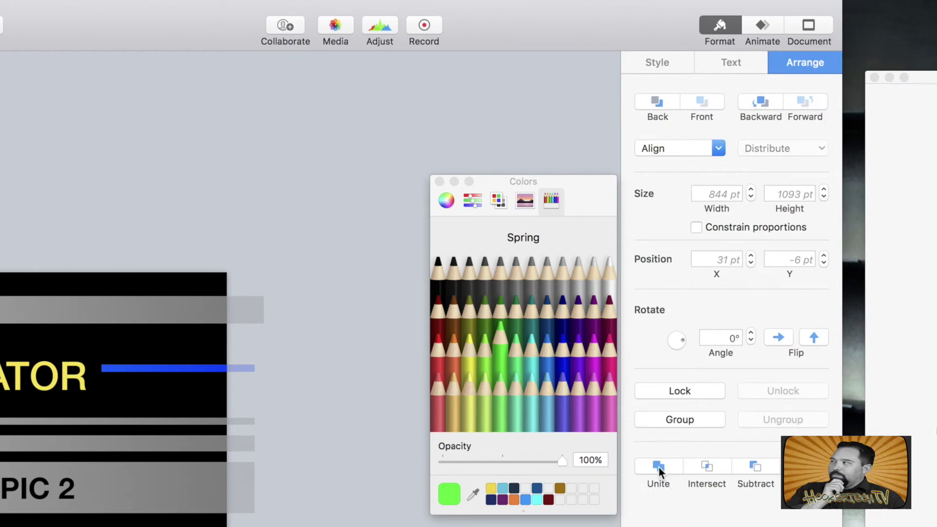
left_click(755, 467)
left_click(560, 151)
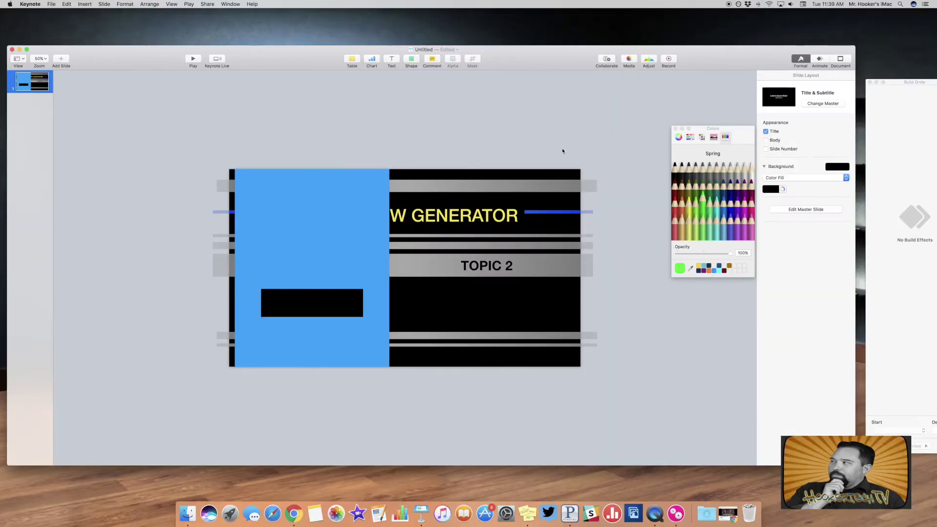
Step: Copy the blue rectangle with its cutout to the right half of the slide
left_click(310, 203)
left_click_drag(311, 203, 484, 218)
left_click(467, 117)
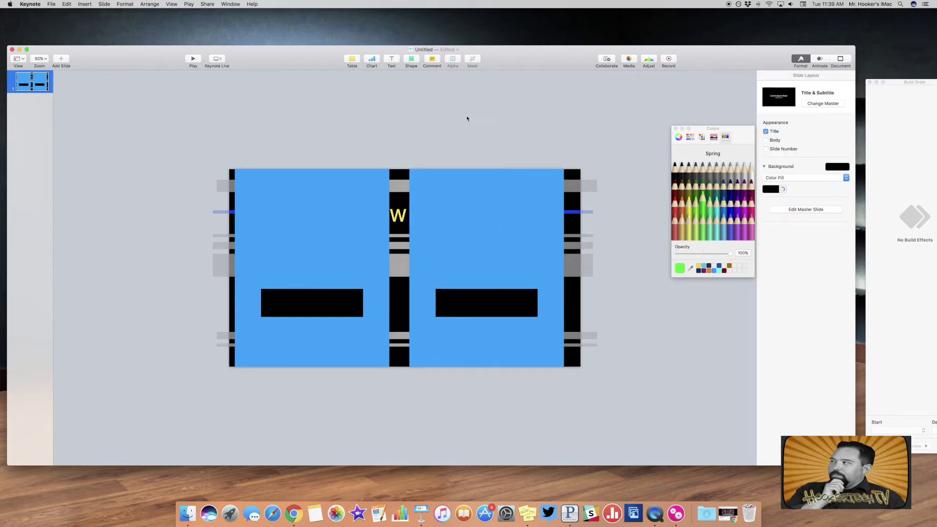
Step: Fill both cutout rectangles with black
left_click(354, 207)
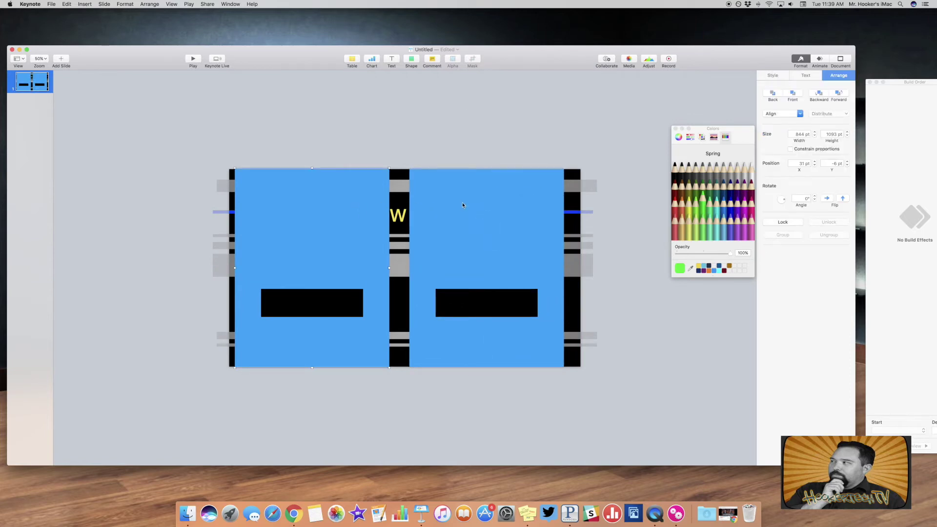
left_click(779, 76)
left_click(771, 177)
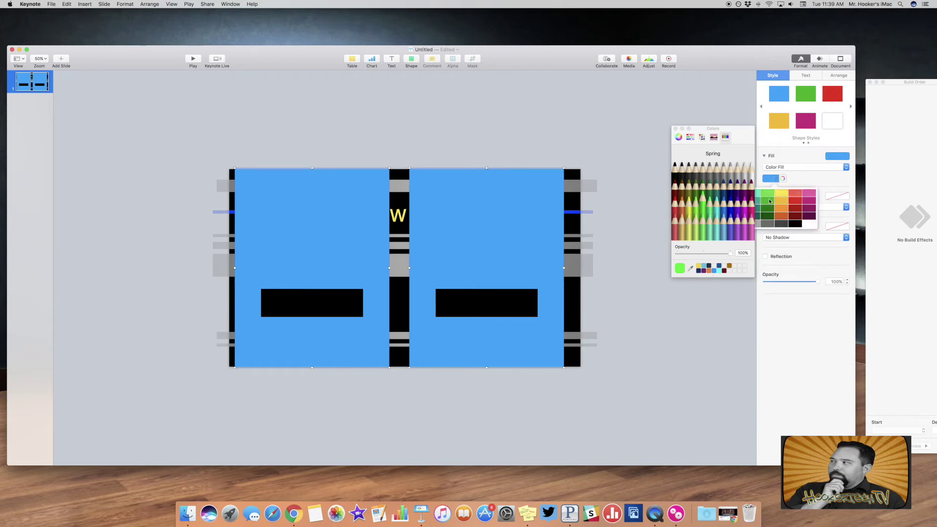
left_click(803, 227)
left_click(601, 123)
Step: Send both black cutout rectangles to the back, behind the title, bars and topic labels
left_click(499, 213)
left_click(338, 221, "shift")
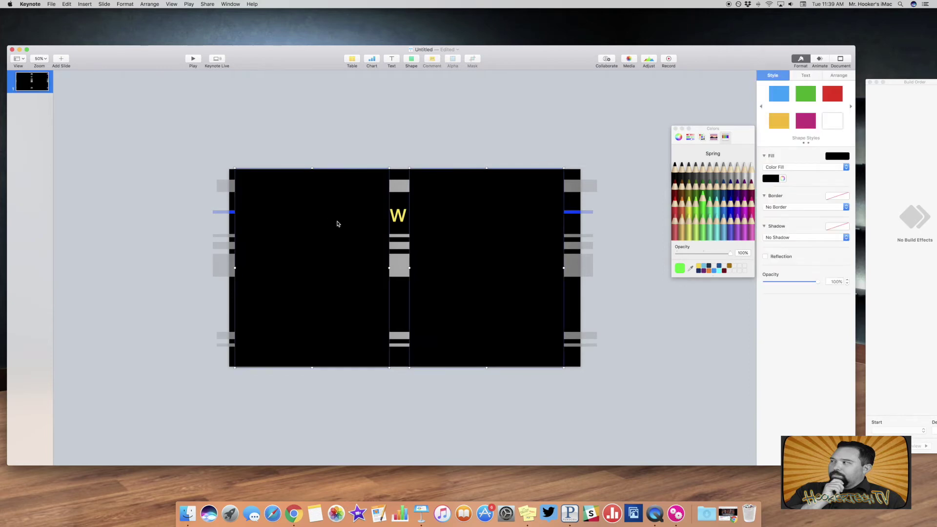
right_click(338, 221)
left_click(362, 250)
left_click(364, 123)
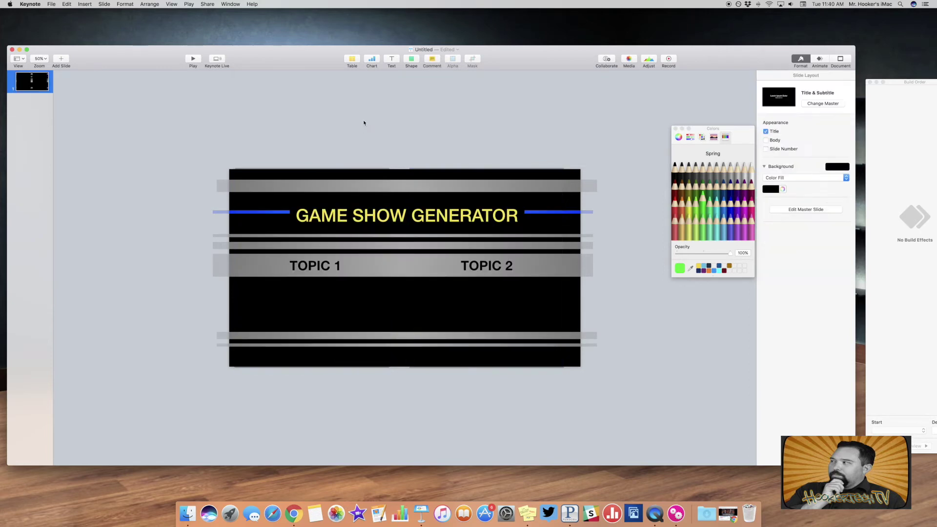
Step: Insert a blue rectangle over the TOPIC 1 column and stretch it to about 647 by 2037 pt, extending far above the slide
left_click(411, 60)
left_click(412, 115)
left_click_drag(402, 266, 387, 378)
left_click_drag(328, 121, 328, 82)
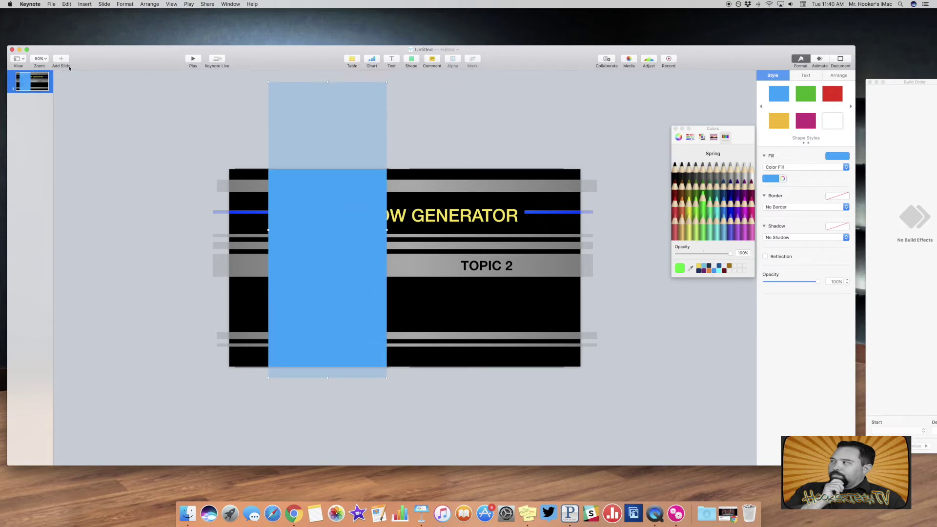
left_click(39, 59)
left_click(39, 63)
left_click_drag(350, 213, 351, 189)
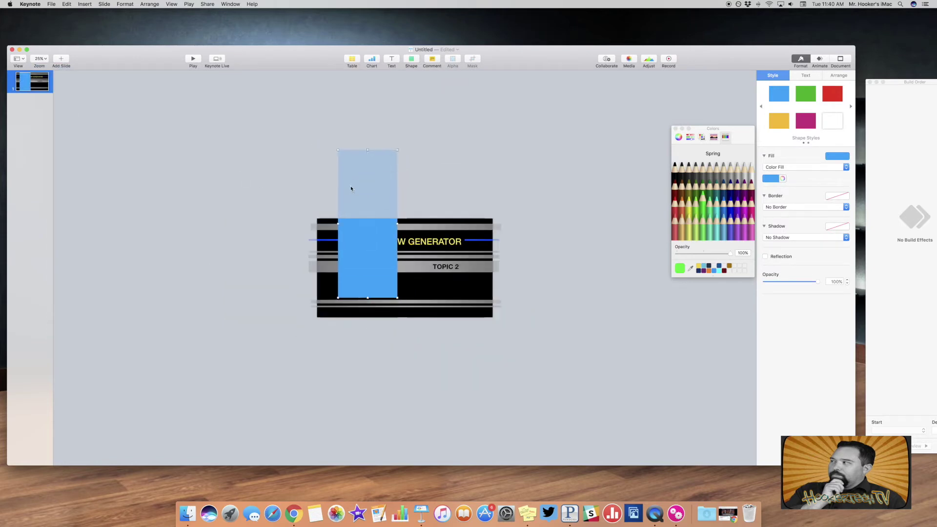
left_click_drag(368, 150, 368, 111)
Step: Add a text box and place it near the lower end of the tall blue strip
left_click(391, 59)
left_click_drag(406, 269, 374, 269)
left_click(39, 59)
left_click(36, 81)
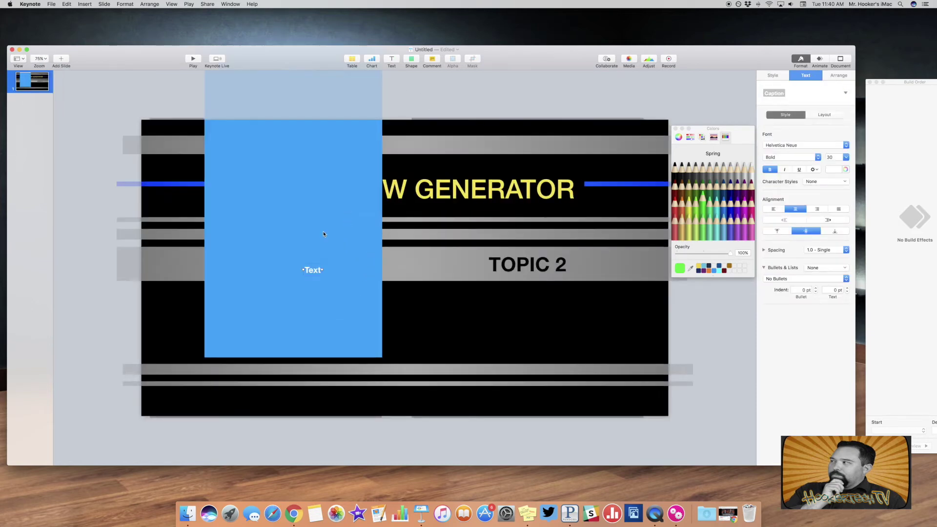
left_click_drag(286, 309, 287, 294)
Step: Make the strip's text box black at 64 pt and change its text to "Item 1"
left_click(834, 169)
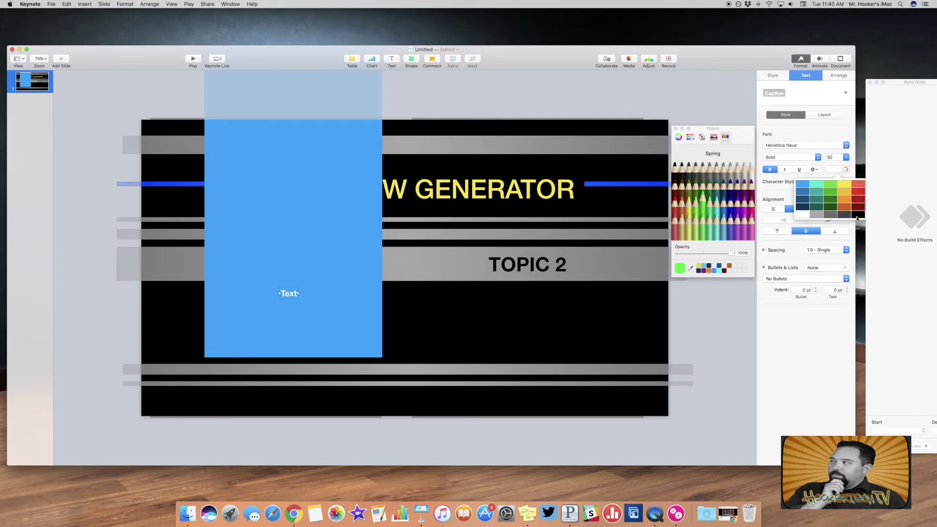
left_click(848, 220)
left_click(847, 157)
left_click(831, 223)
left_click(291, 296)
double_click(291, 296)
type("Item 1")
key("Escape")
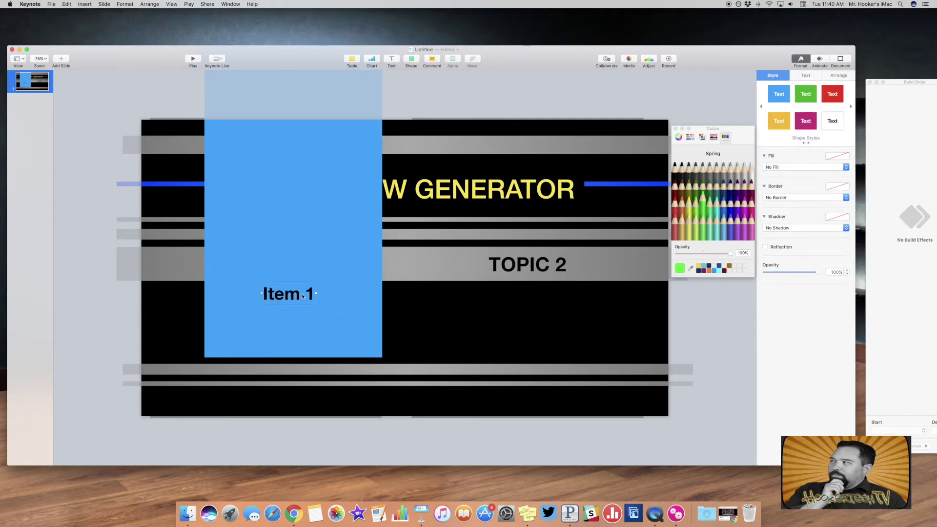
Step: Copy "Item 1" upward along the blue strip and number the copies "Item 2" and "Item 3"
left_click_drag(303, 296, 299, 204)
double_click(309, 245)
type("2")
key("Escape")
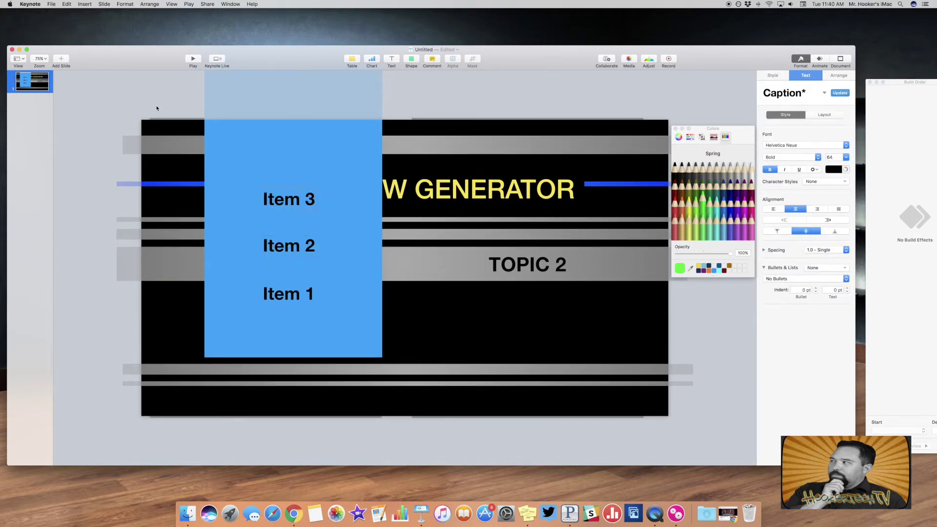
left_click(155, 100)
Step: Add two more item labels above "Item 3" by copying, and renumber them "Item 4" and "Item 5"
left_click(39, 59)
left_click(41, 69)
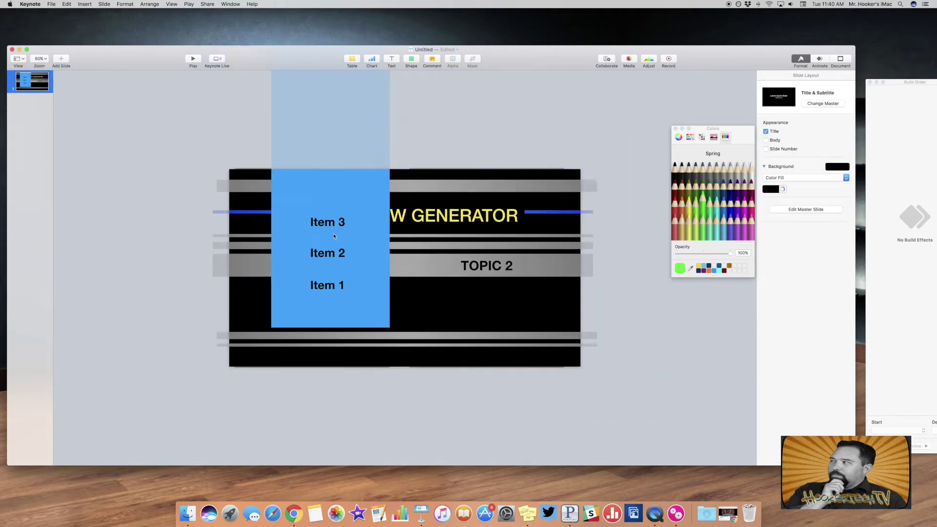
left_click_drag(327, 222, 345, 187)
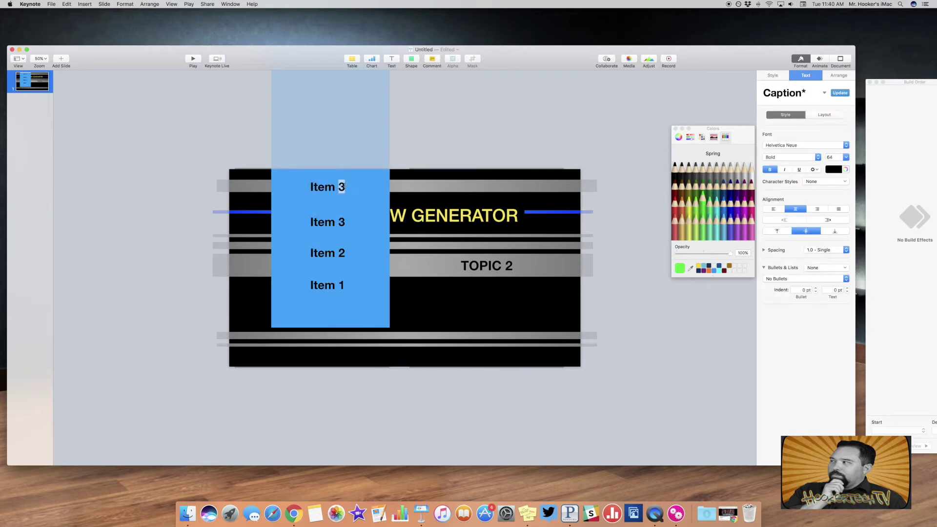
type("4")
left_click(202, 120)
left_click_drag(340, 223, 340, 157)
type("5")
left_click(350, 130)
Step: Copy two more labels above "Item 5" and renumber them "Item 6" and "Item 7"
left_click(343, 157)
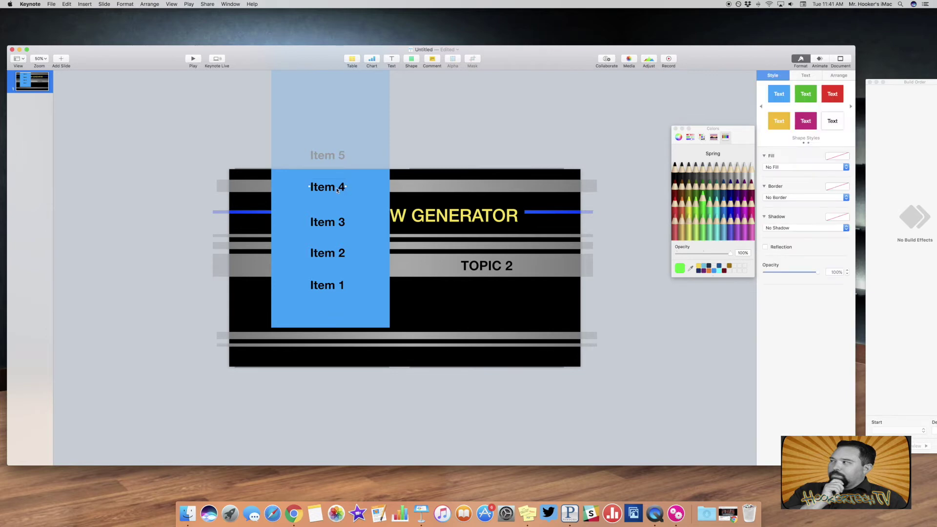
left_click_drag(343, 157, 341, 93)
type("6")
key("Escape")
type("7")
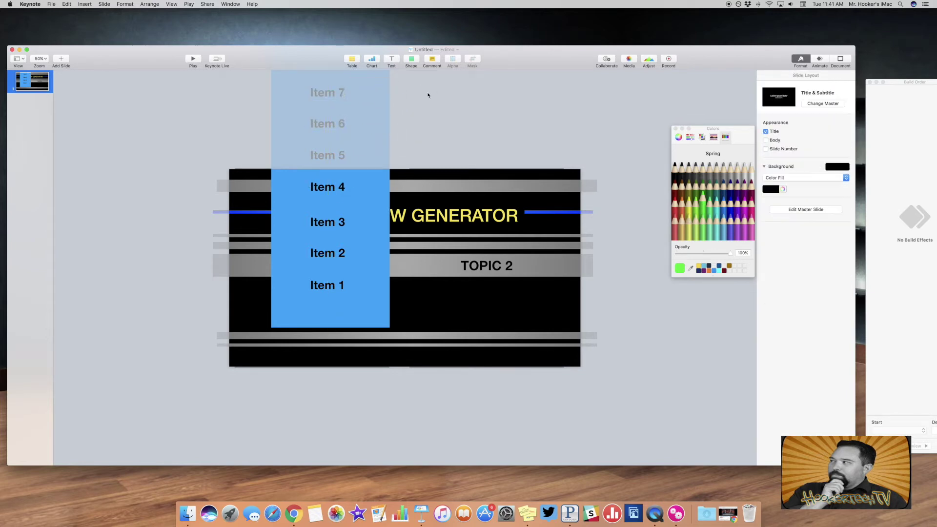
key("Escape")
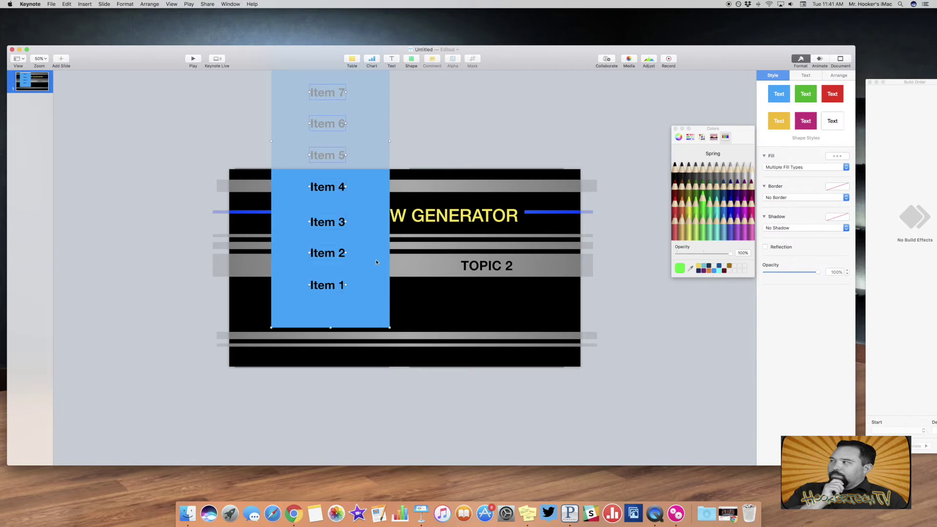
Step: Group the blue strip with its seven items, send the group to the back and align it behind the left window
right_click(368, 252)
left_click(380, 256)
right_click(373, 116)
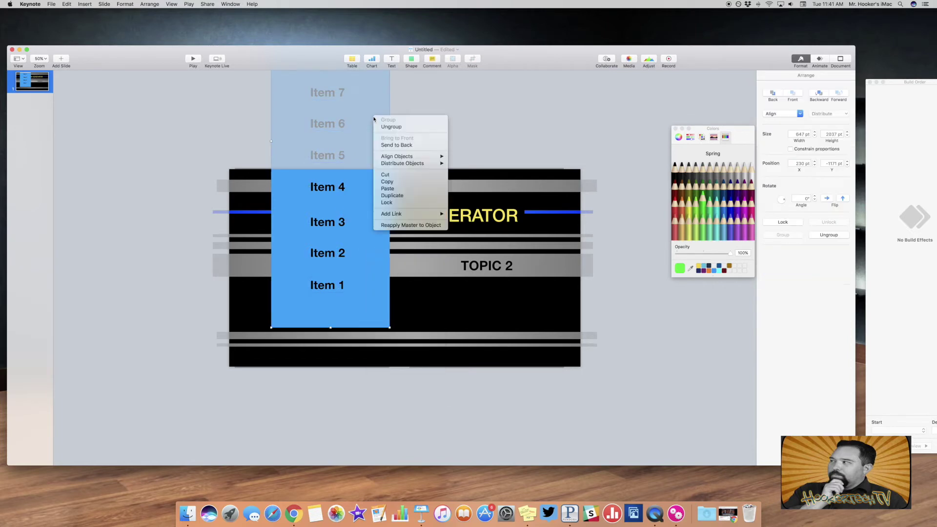
left_click(396, 145)
left_click_drag(368, 122, 357, 114)
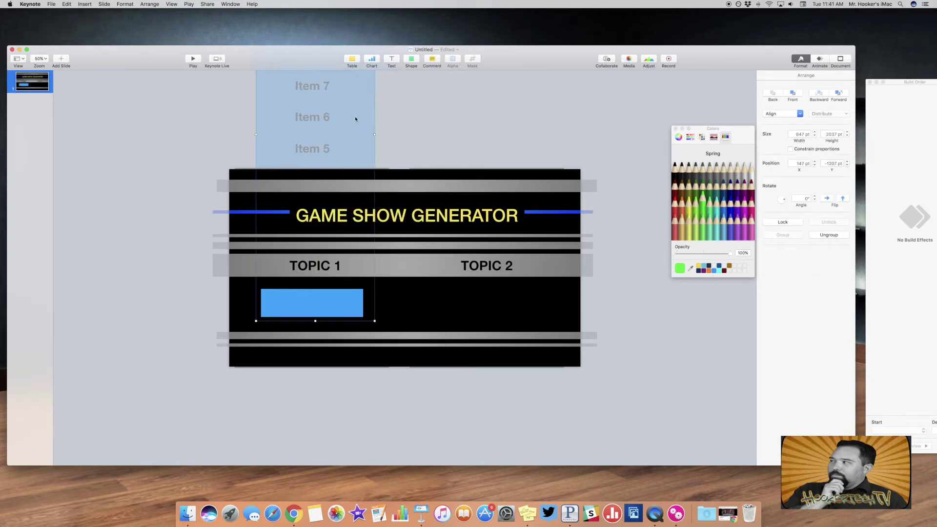
Step: Bring the item strip group to the front and ungroup it
right_click(355, 119)
left_click(381, 139)
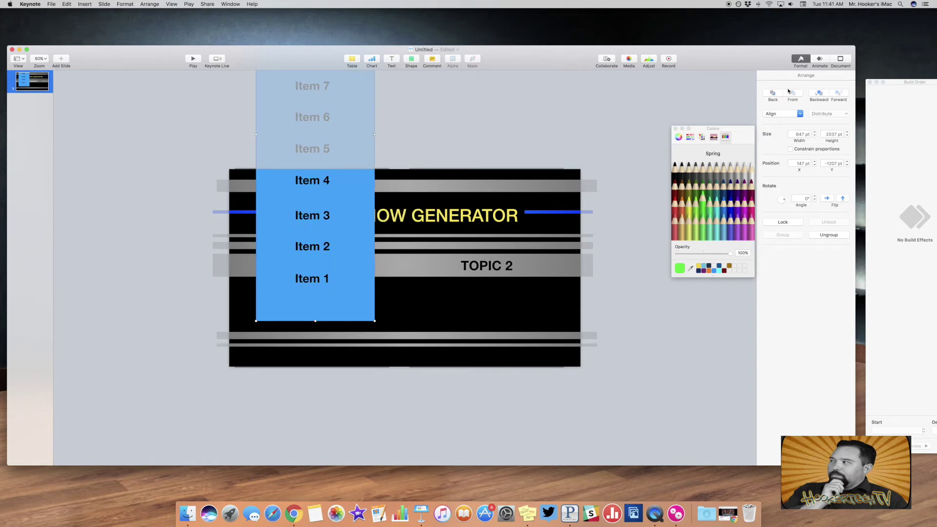
right_click(358, 160)
left_click(369, 169)
left_click(405, 149)
Step: Give the strip a white-to-blue advanced gradient fill with the midpoint shifted toward the blue end
left_click(360, 159)
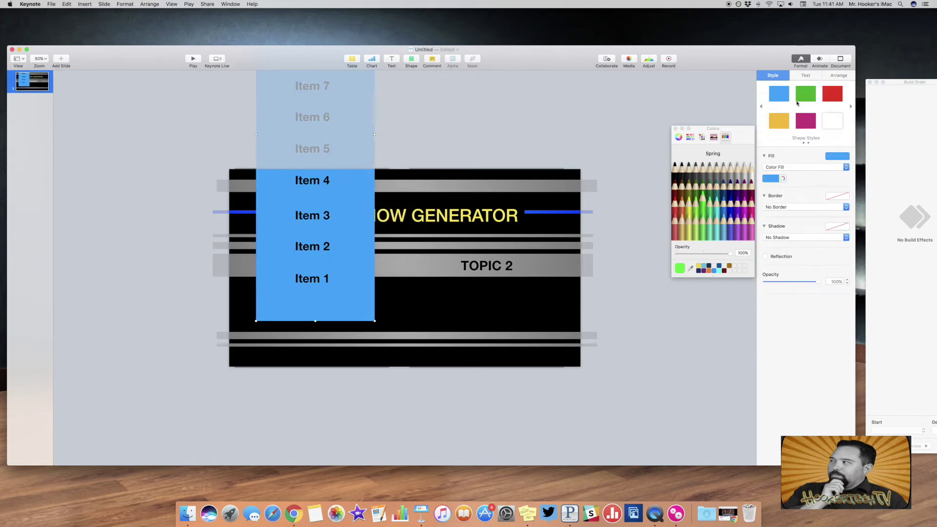
left_click(787, 167)
left_click(784, 180)
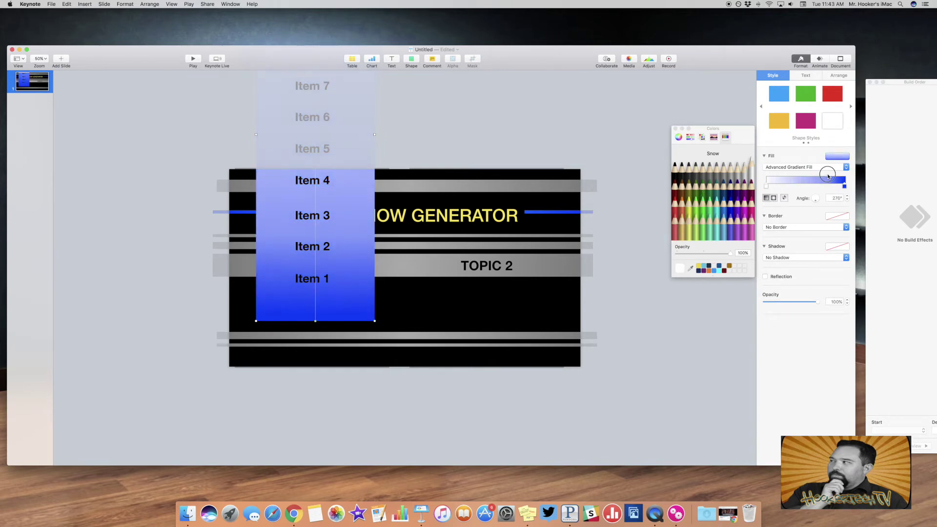
left_click_drag(828, 177, 835, 176)
Step: Try to change the blue end color of the strip's gradient to gray
left_click(737, 174)
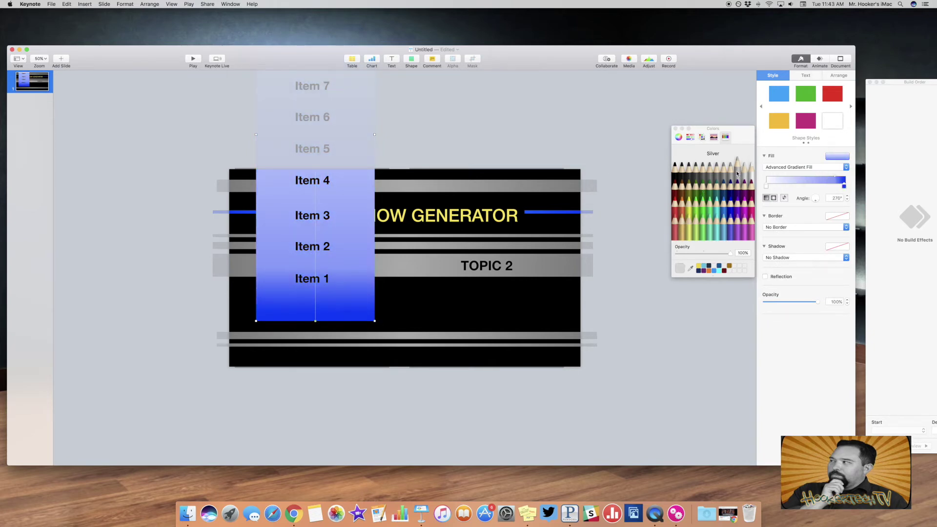
left_click(845, 186)
left_click(724, 173)
left_click(676, 129)
Step: Make the strip's gradient radial and change its blue end color to light gray
left_click(774, 198)
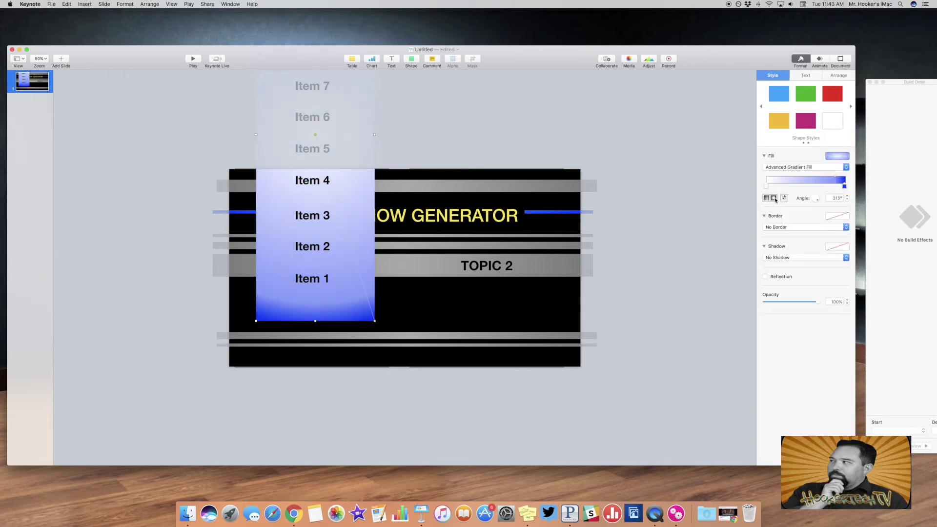
left_click(845, 183)
left_click(747, 177)
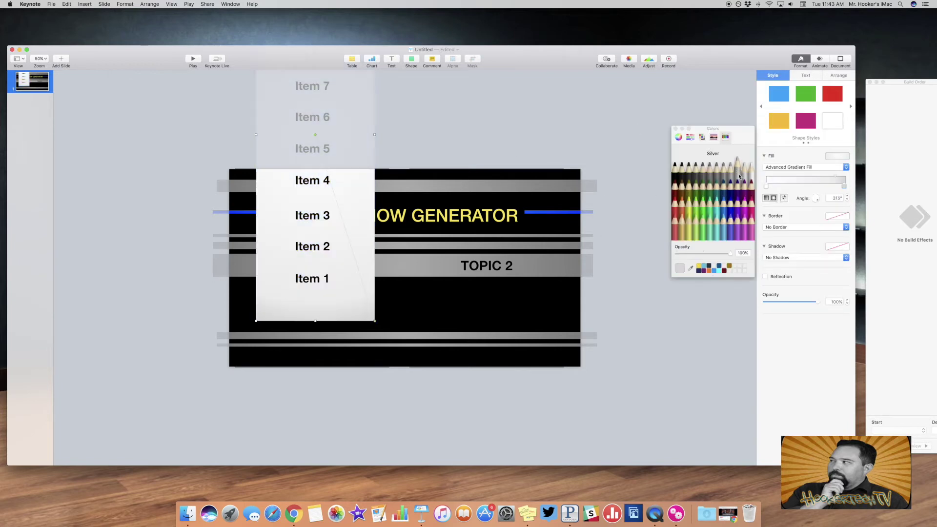
left_click(731, 169)
left_click(675, 128)
left_click(634, 106)
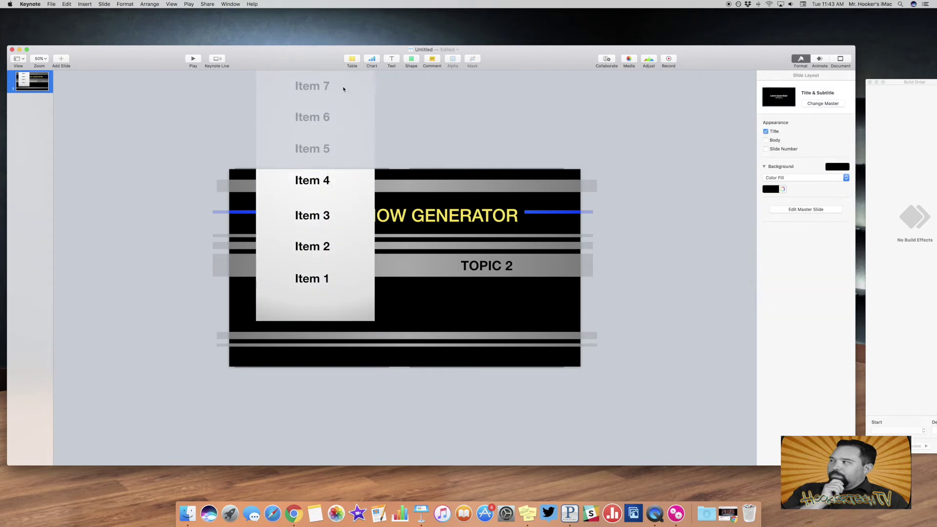
Step: Group the gradient strip with Items 1 through 7 and send the group to the back
left_click(313, 86)
left_click(313, 117, "shift")
left_click(313, 149, "shift")
left_click(312, 180, "shift")
left_click(313, 215, "shift")
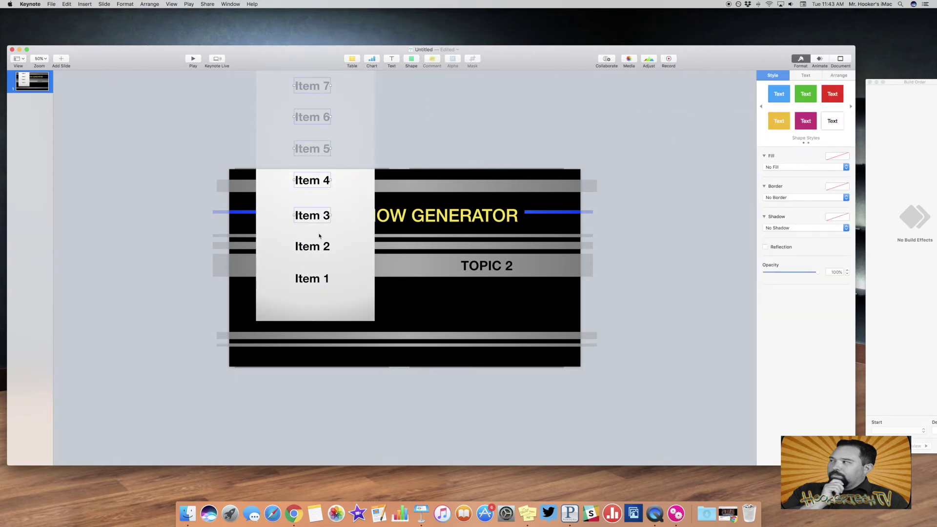
left_click(313, 247, "shift")
left_click(314, 280, "shift")
right_click(372, 226)
left_click(374, 222)
right_click(373, 128)
left_click(375, 147)
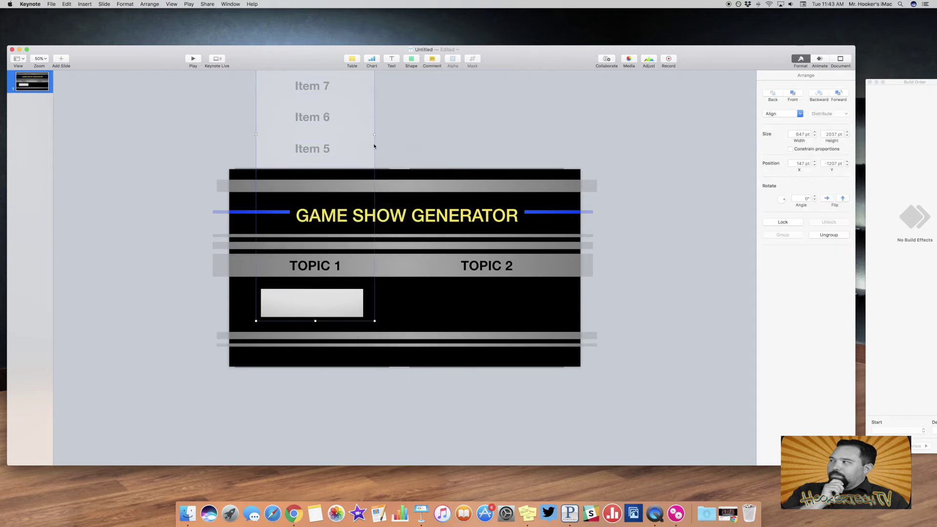
Step: Duplicate the grouped Items strip beneath Topic 2 and ungroup the copy
left_click_drag(365, 147, 504, 369)
right_click(504, 370)
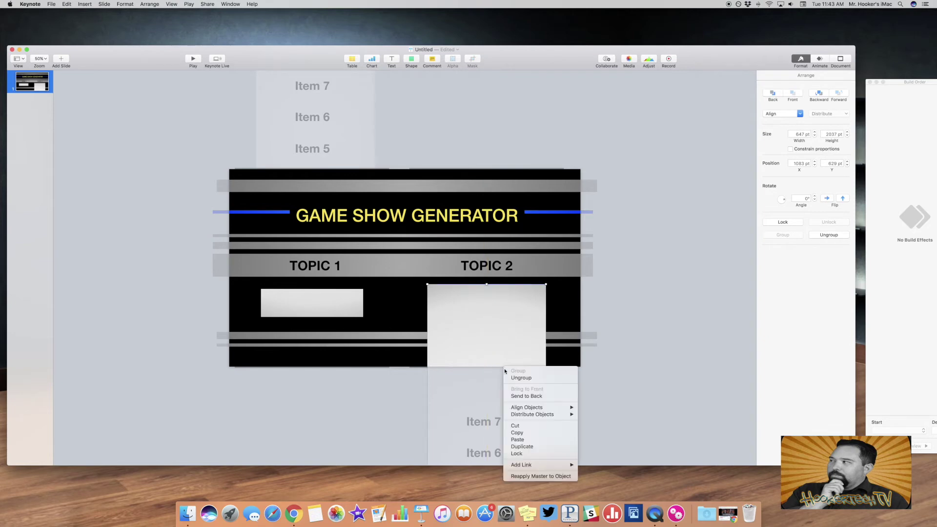
left_click(512, 377)
right_click(516, 385)
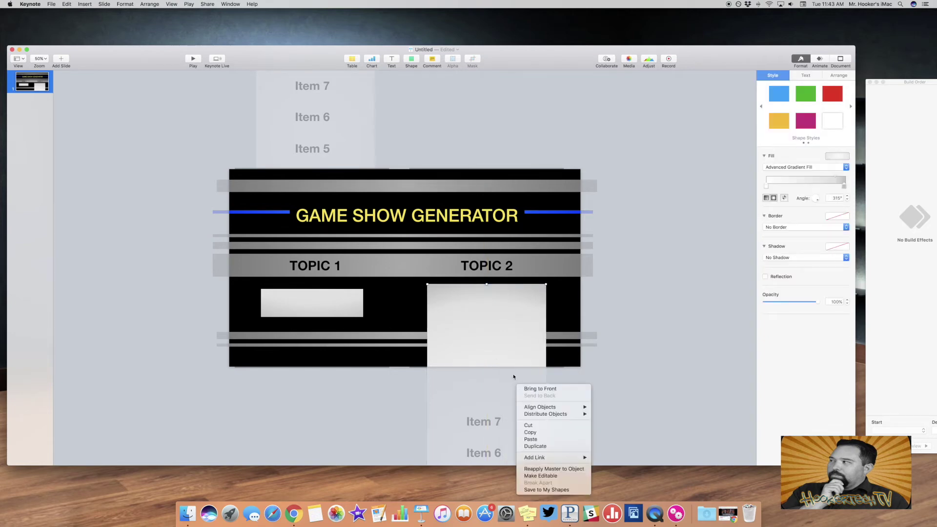
Step: Shorten the Topic 2 strip from its top edge to just above the window and send it, regrouped with its items, to the back
left_click(486, 286)
left_click_drag(486, 285, 525, 314)
right_click(524, 318)
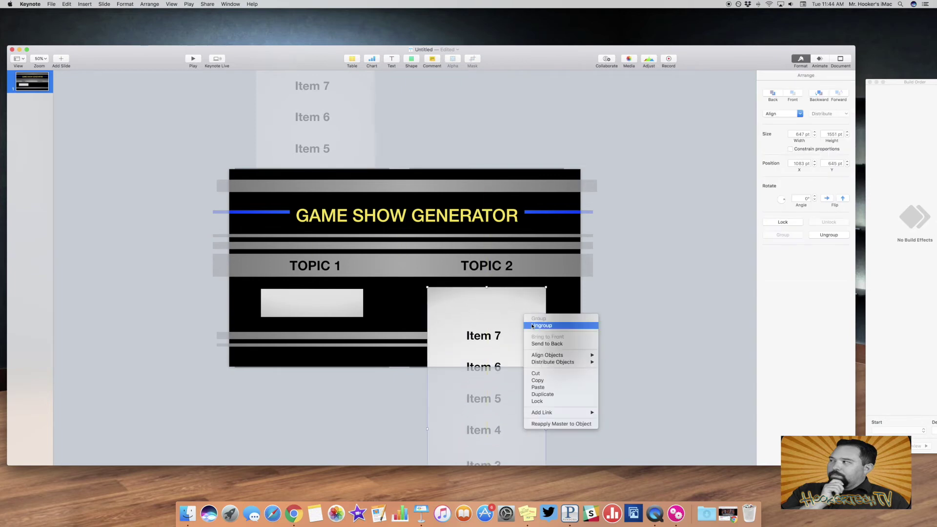
left_click(548, 348)
left_click(566, 403)
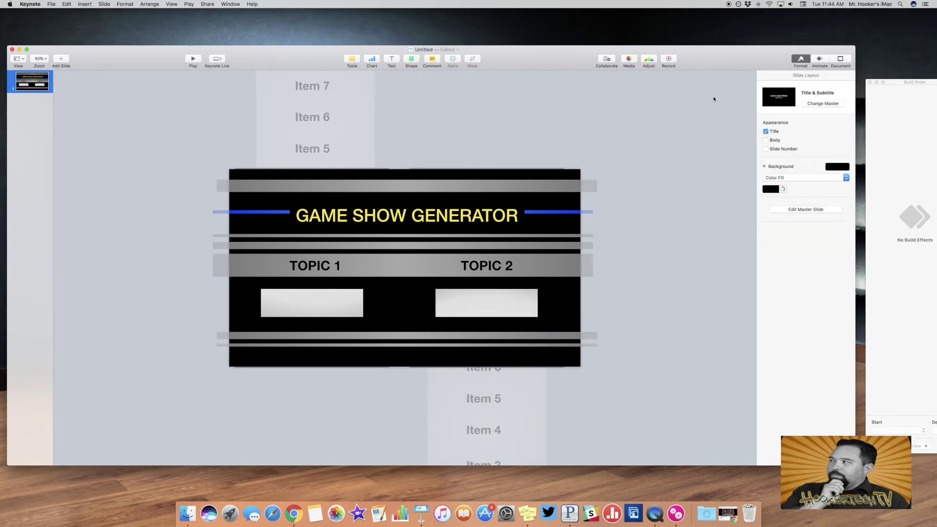
Step: Add a Move action to the Topic 1 strip, ending lower so that Item 7 sits in the Topic 1 window
left_click(39, 58)
left_click(41, 71)
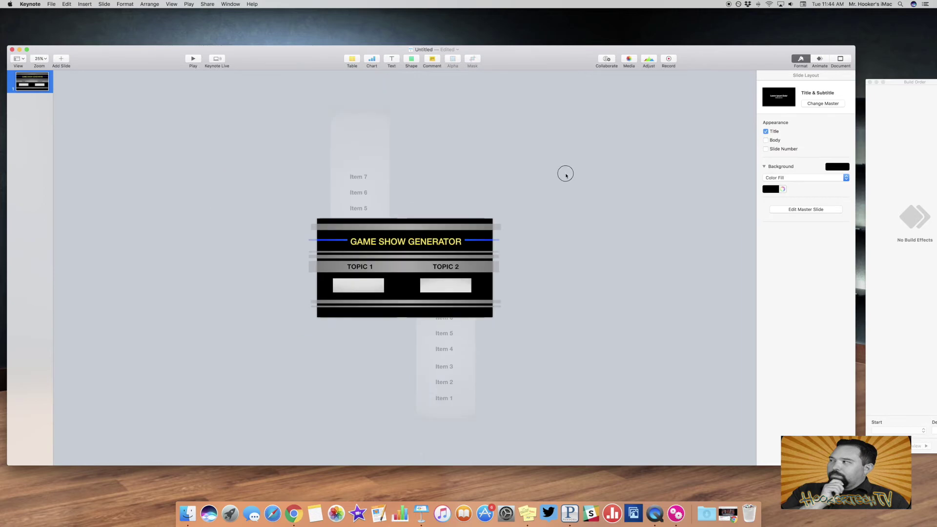
left_click(821, 62)
left_click(809, 100)
left_click(678, 143)
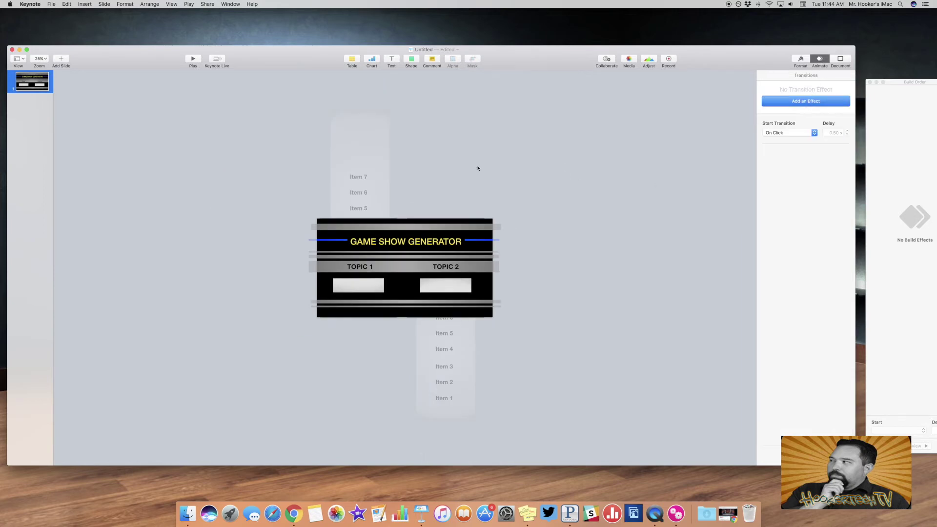
left_click(368, 169)
left_click(806, 101)
left_click(805, 77)
left_click(808, 101)
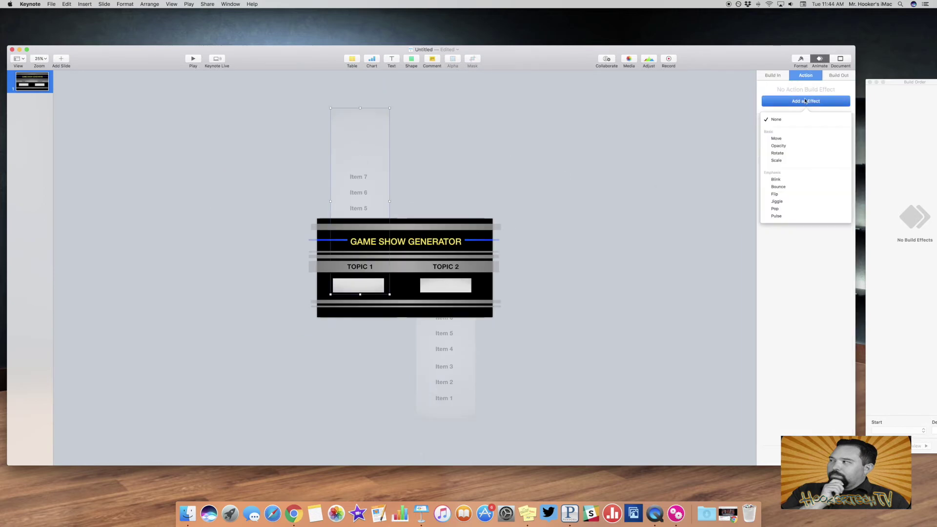
left_click(796, 139)
left_click_drag(419, 185, 372, 292)
Step: Add a Move action to the Topic 2 strip, ending higher so that Item 1 sits in the Topic 2 window
left_click(445, 342)
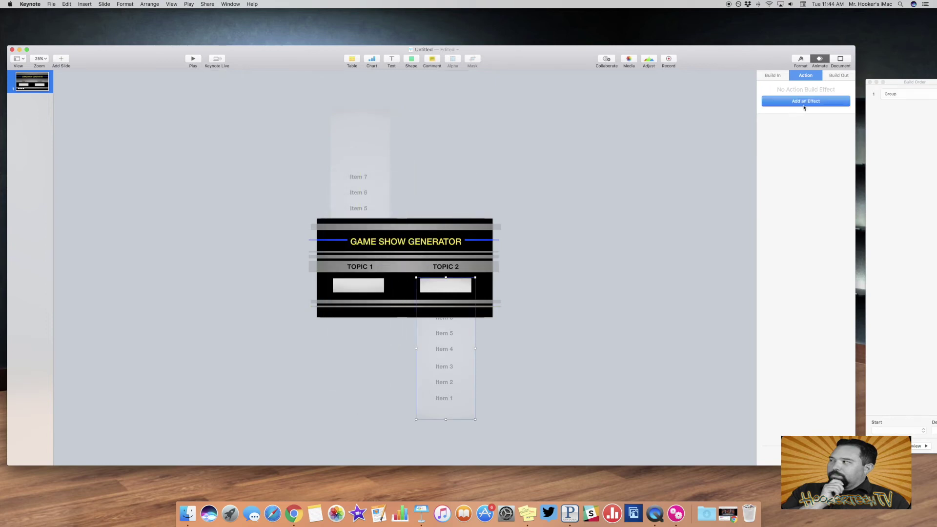
left_click(805, 102)
left_click(797, 140)
left_click_drag(461, 342, 458, 227)
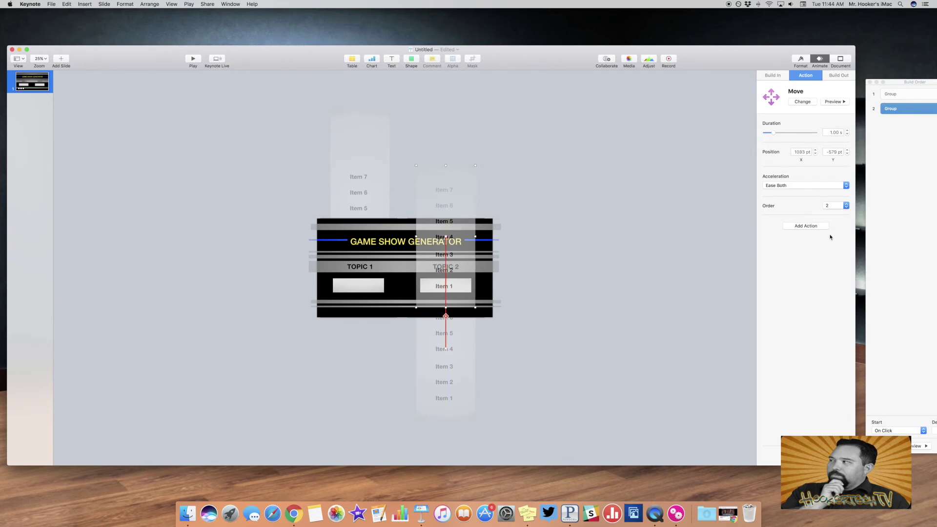
Step: Bring the Build Order window over the slide area and set the Topic 2 strip's move to start With Build 1
left_click_drag(889, 81, 622, 83)
left_click(634, 433)
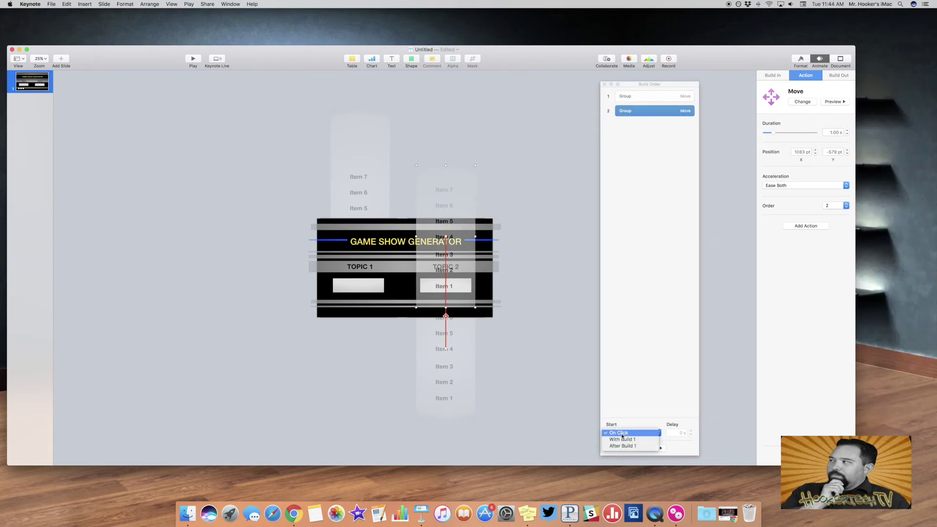
left_click(625, 442)
left_click(571, 305)
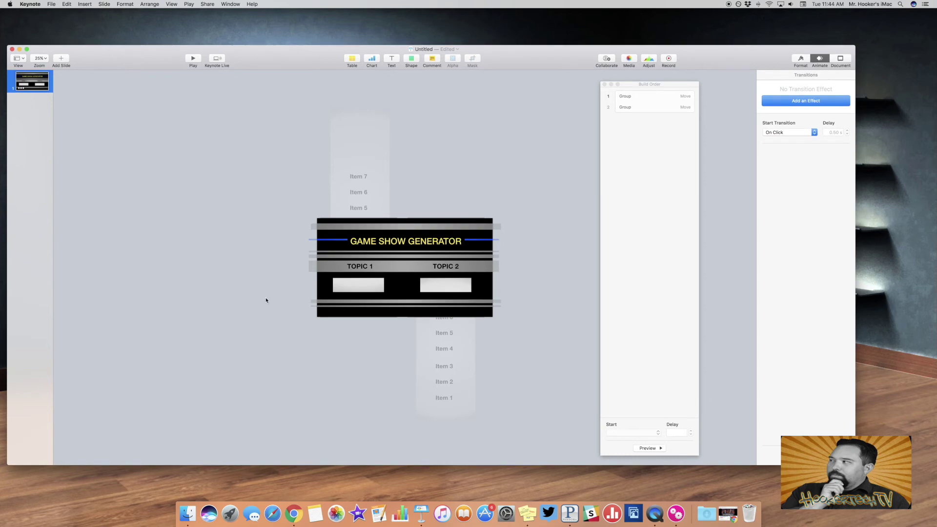
Step: Add the Spinning Prize audio file to the slide and place it first in the build order
left_click(707, 513)
left_click_drag(708, 464, 399, 328)
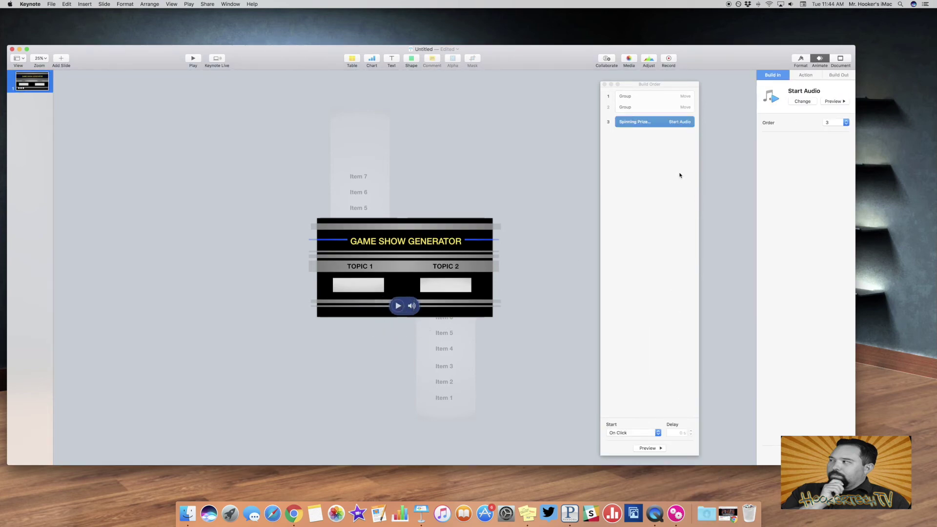
left_click(634, 433)
left_click(630, 437)
left_click(656, 122)
left_click_drag(656, 122, 654, 92)
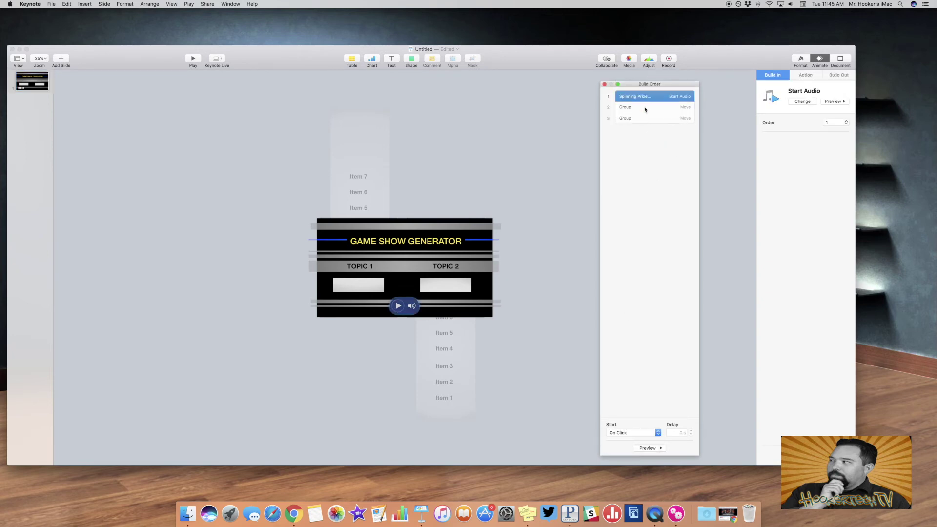
Step: Set the Topic 1 strip's move to start With Build 1 after a 2.00 s delay and play the slide to test it
left_click(654, 107)
left_click(634, 433)
left_click(630, 441)
left_click(691, 430)
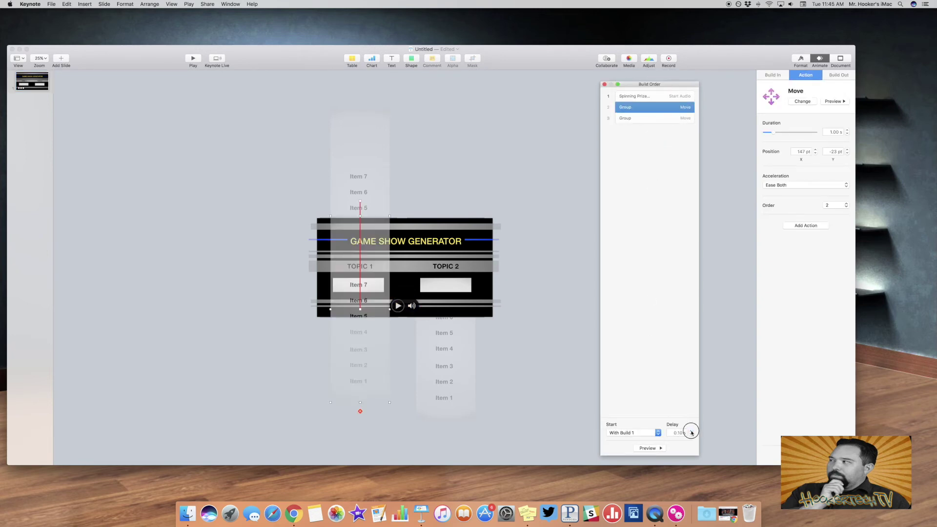
left_click(691, 431)
left_click(402, 119)
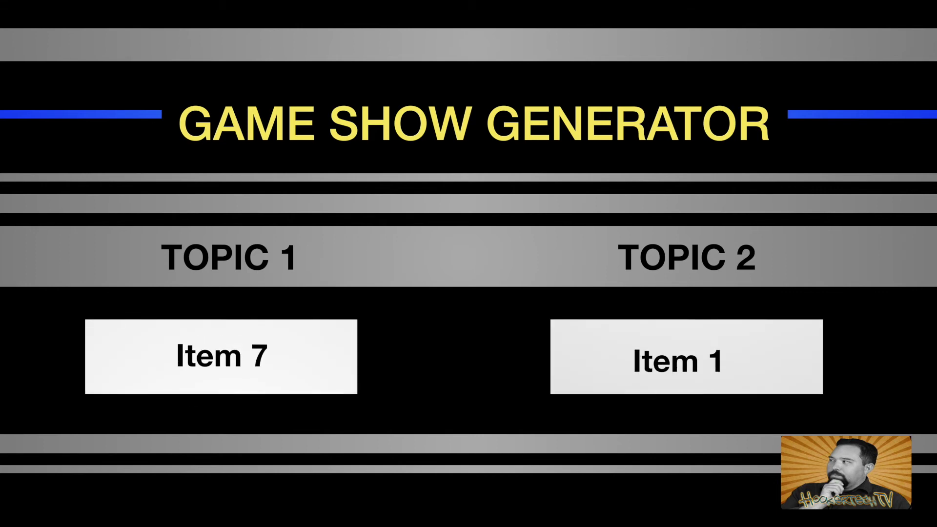
key("Escape")
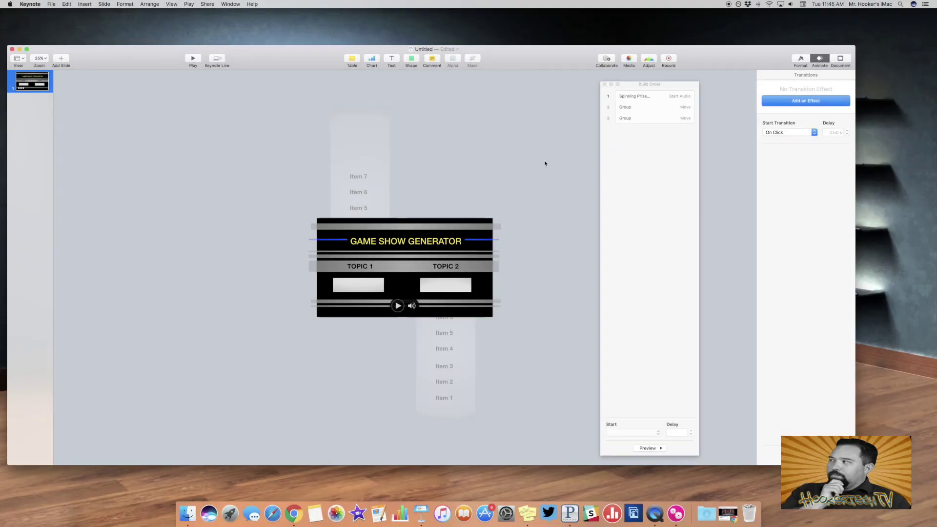
Step: Lengthen the duration of the Topic 1 strip's Move action
left_click(659, 108)
left_click(664, 122, "shift")
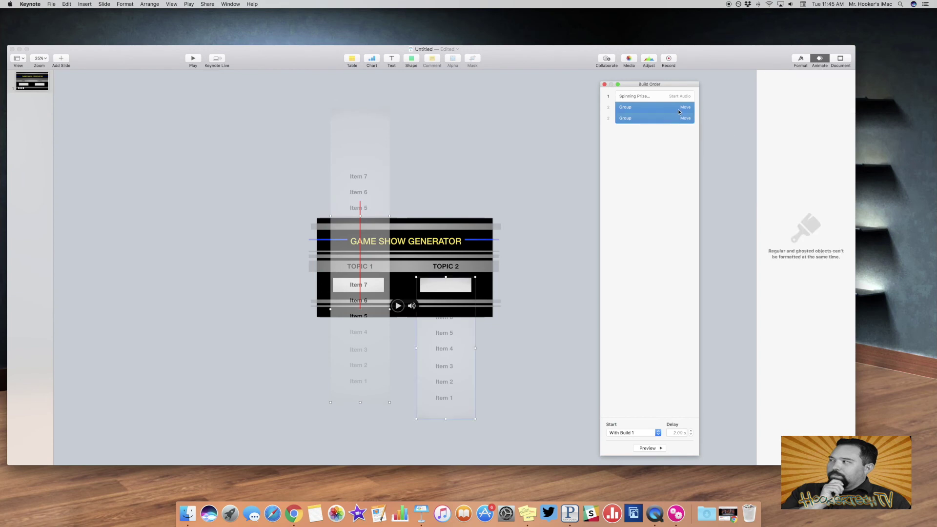
left_click(678, 109)
left_click(848, 130)
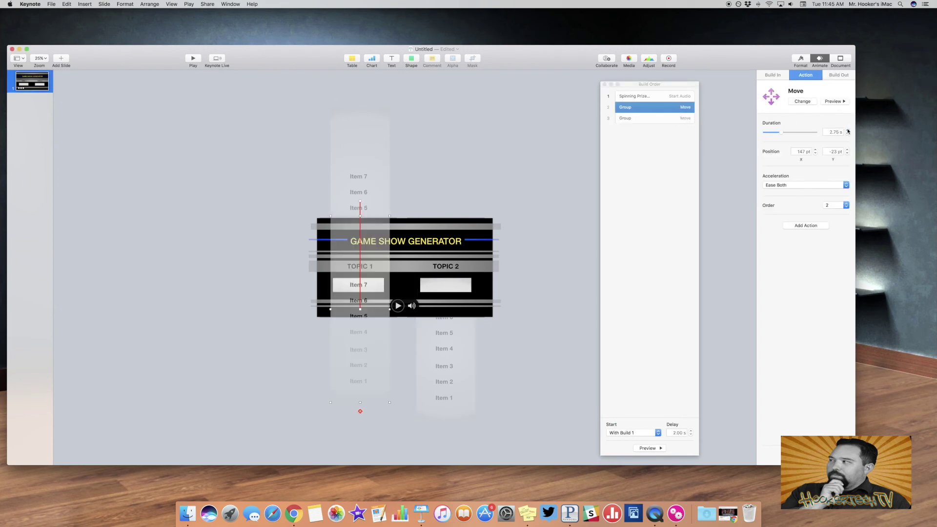
Step: Set the Topic 2 strip's move duration to 3.00 s and play the slide to test it
left_click(666, 121)
left_click(848, 130)
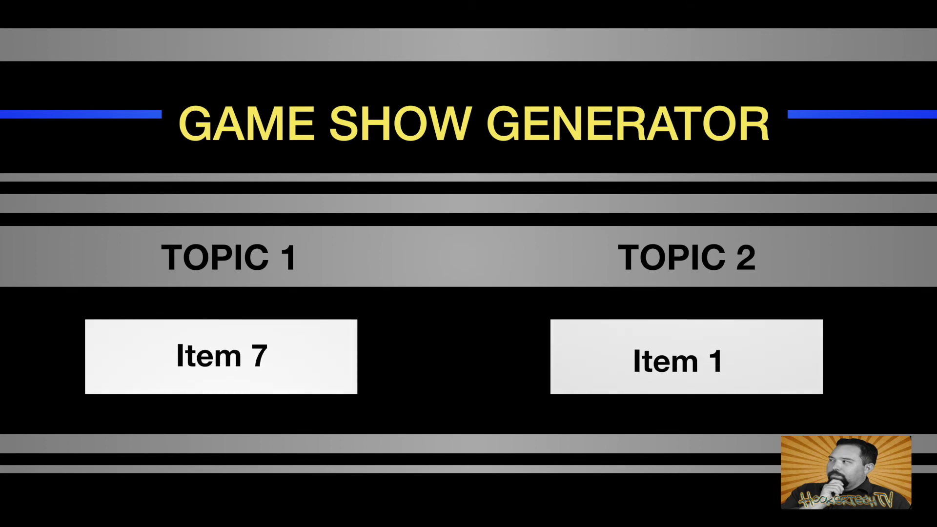
key("Escape")
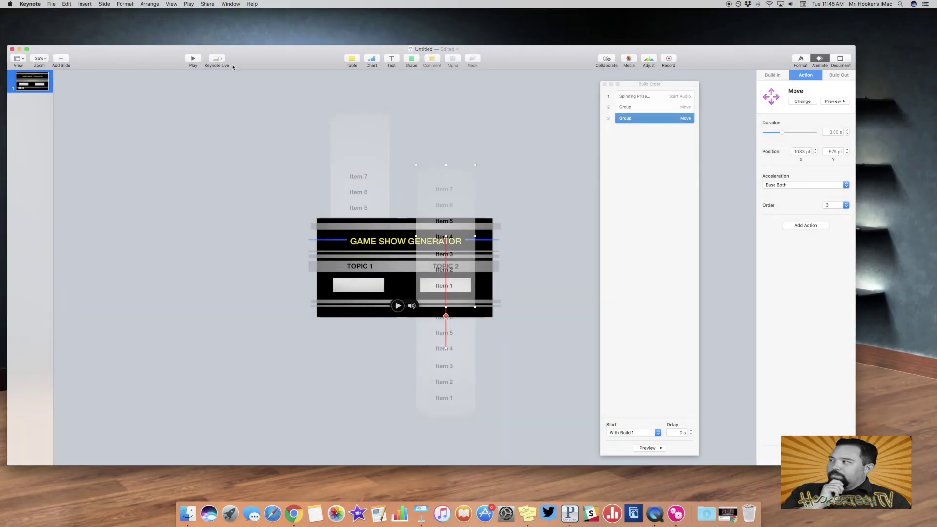